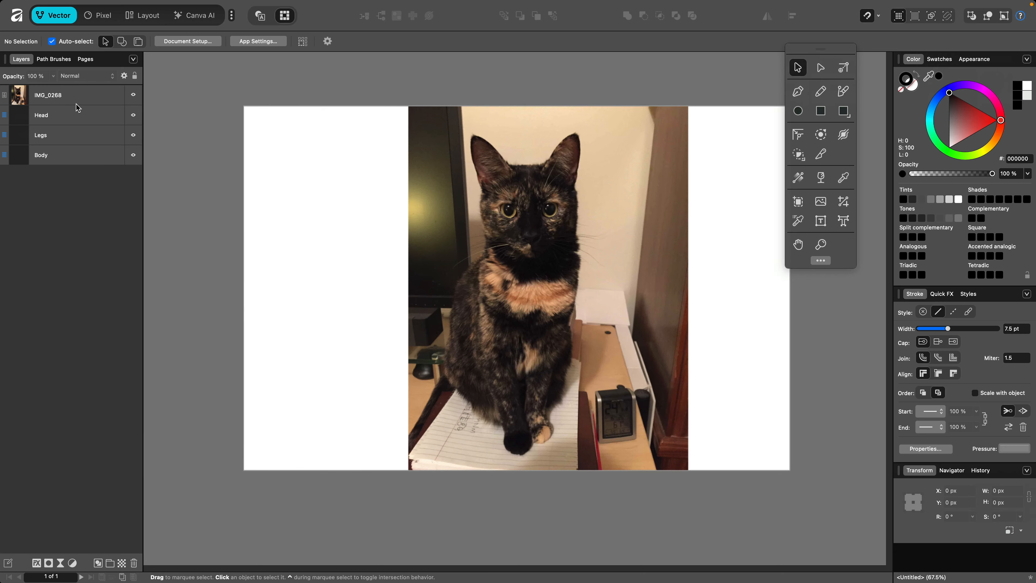
# - Select the whole cat in the photo with the Object Selection tool in the Pixel studio
pyautogui.click(98, 15)
pyautogui.click(844, 68)
pyautogui.click(538, 270)
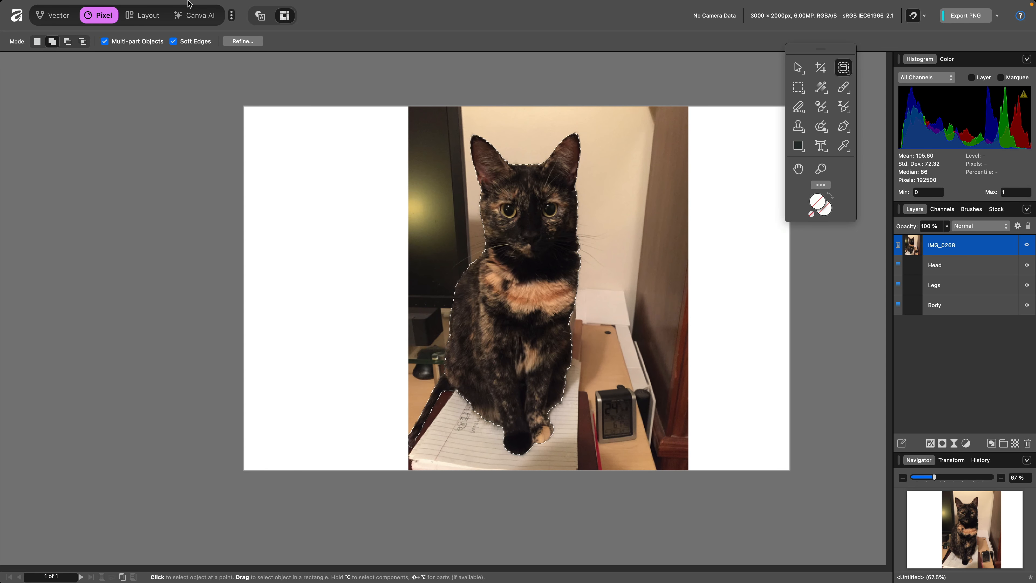
# - Invert the pixel selection, delete the background around the cat, and clear the selection
pyautogui.moveTo(189, 4)
pyautogui.click(222, 7)
pyautogui.moveTo(237, 41)
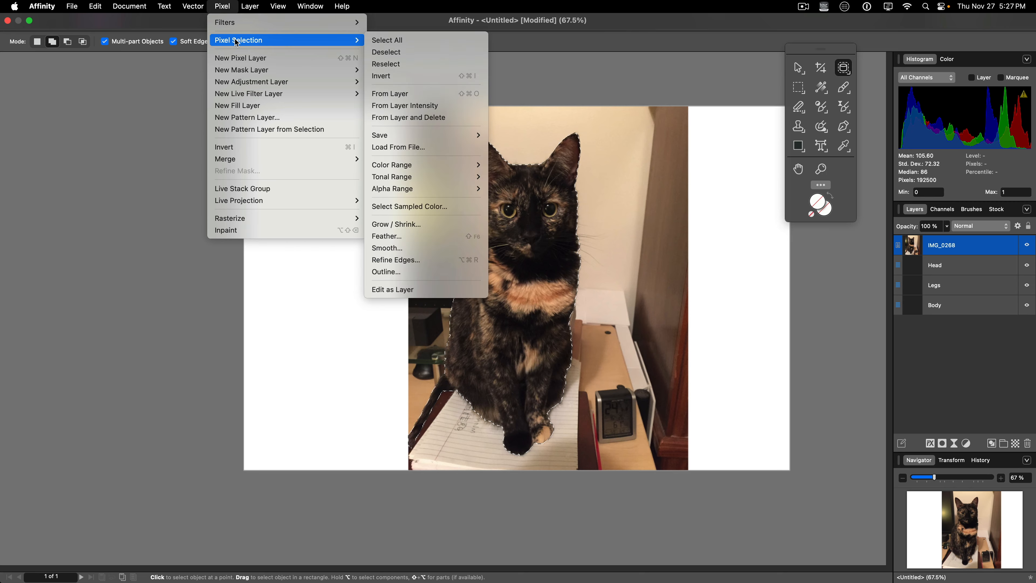
pyautogui.click(383, 76)
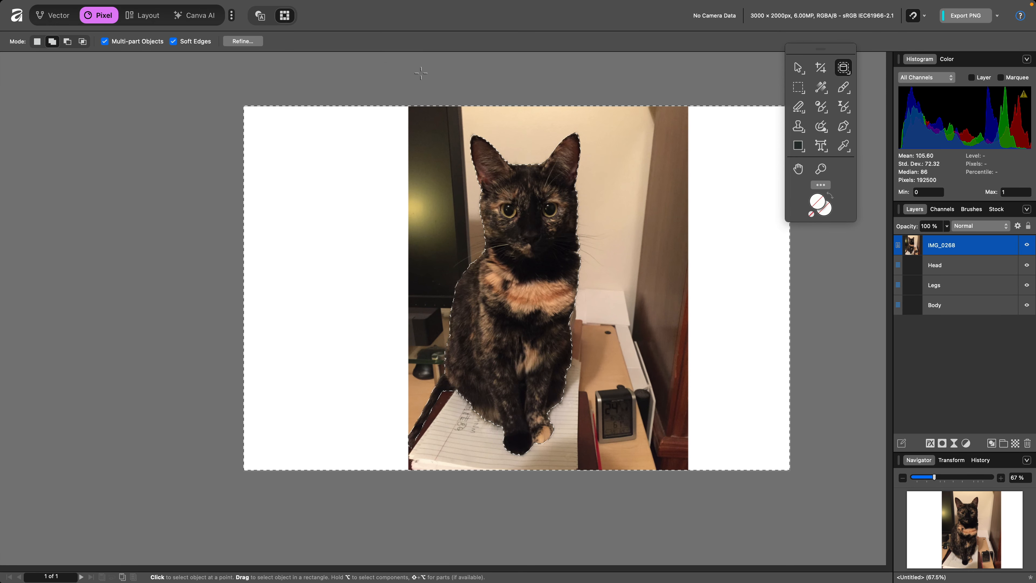
pyautogui.press('BackSpace')
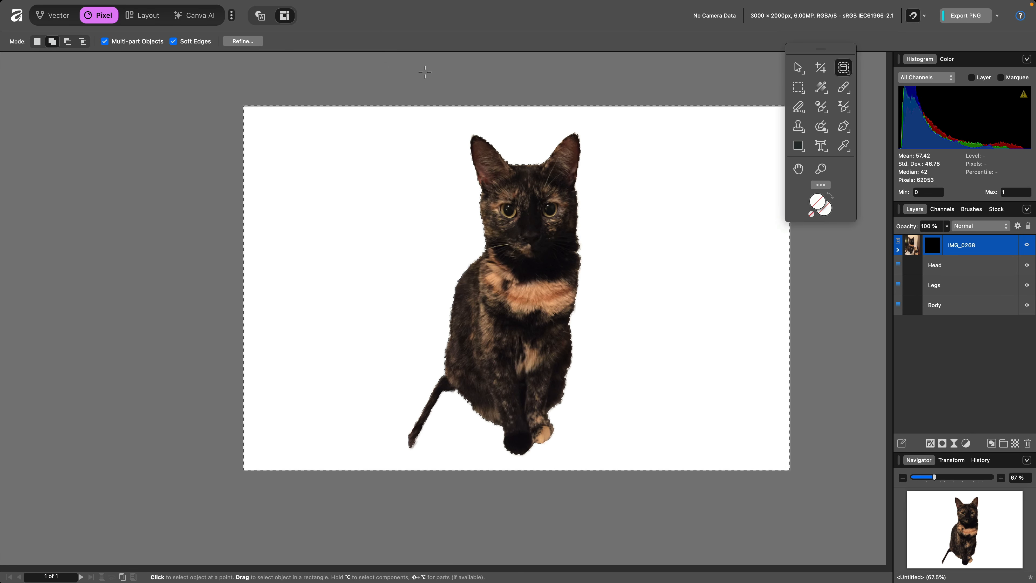
pyautogui.press('super+d')
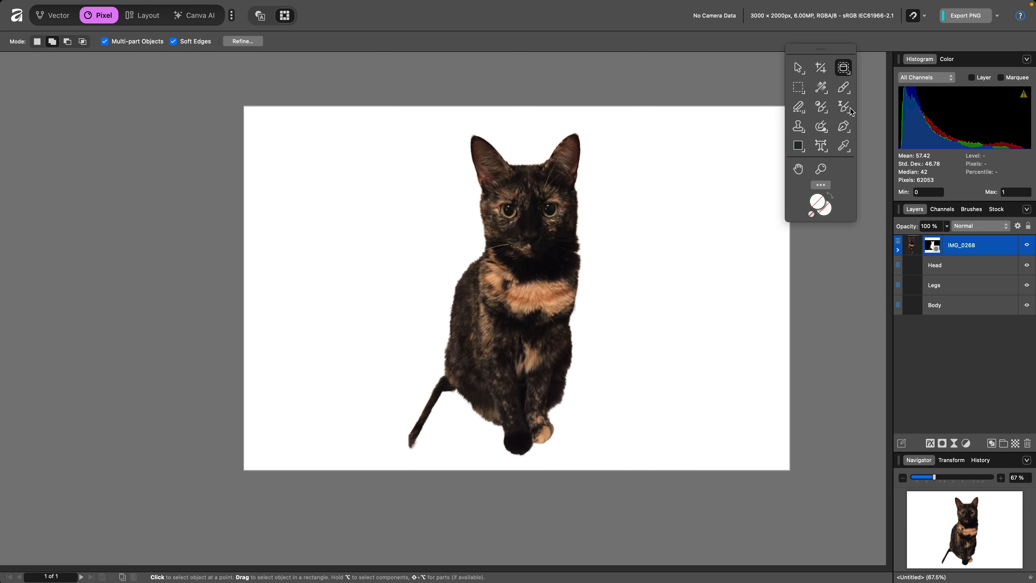
# - Erase the cat's tail from the cutout and return to the Vector studio with nothing selected
pyautogui.click(798, 107)
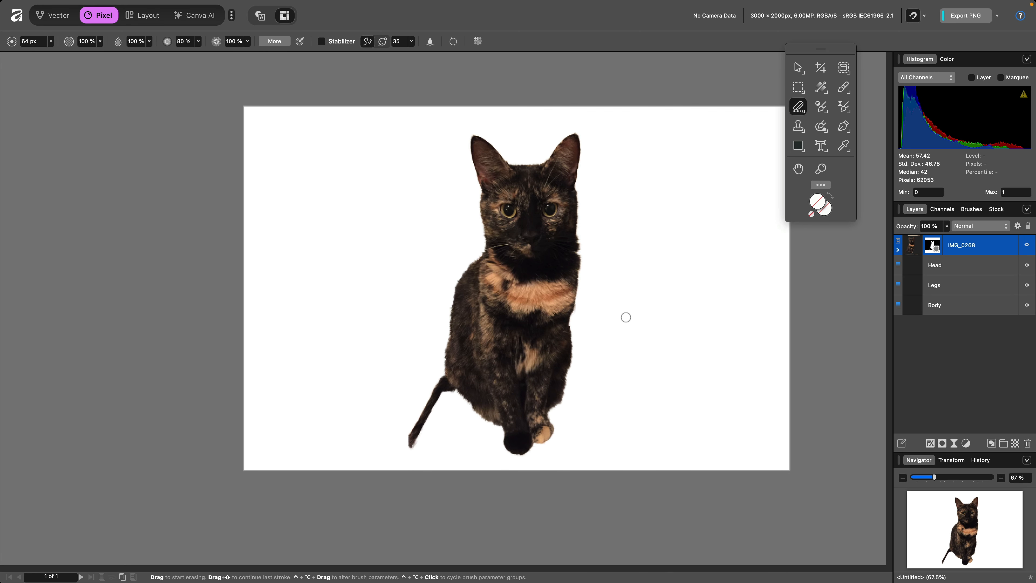
pyautogui.moveTo(411, 445)
pyautogui.mouseDown()
pyautogui.moveTo(420, 410)
pyautogui.moveTo(430, 407)
pyautogui.moveTo(437, 423)
pyautogui.moveTo(440, 377)
pyautogui.moveTo(448, 388)
pyautogui.mouseUp()
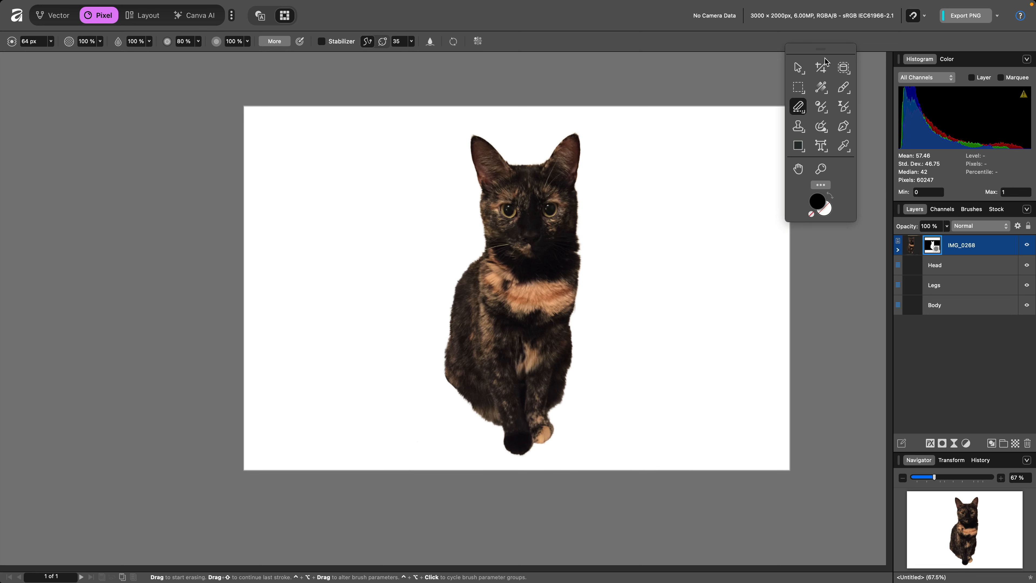
pyautogui.click(798, 67)
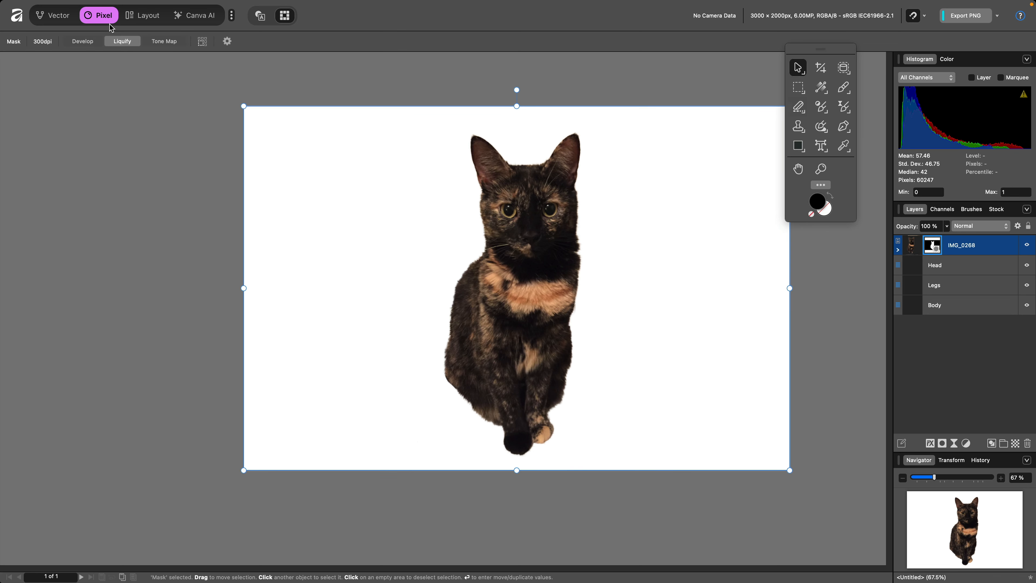
pyautogui.click(64, 16)
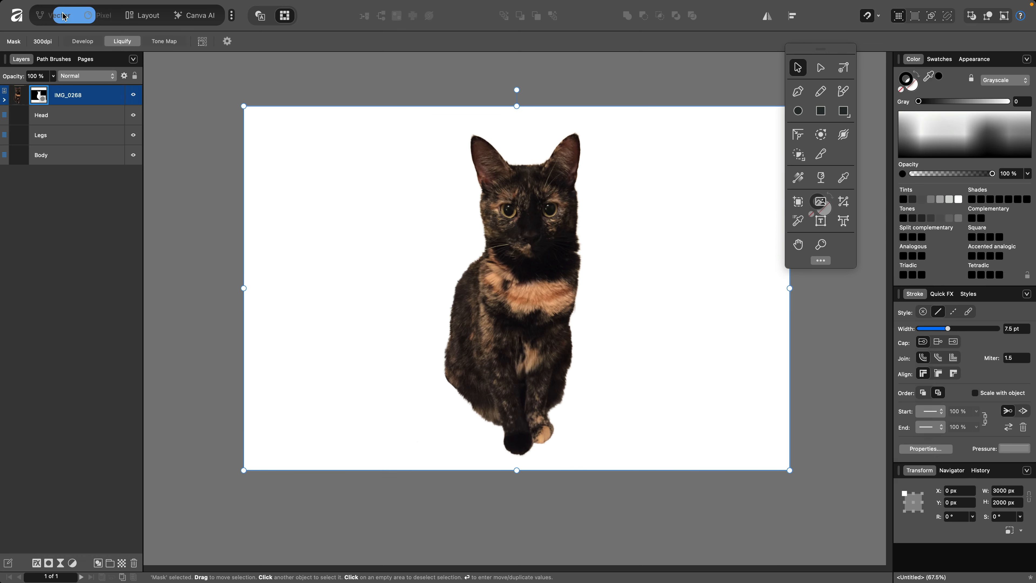
pyautogui.click(352, 179)
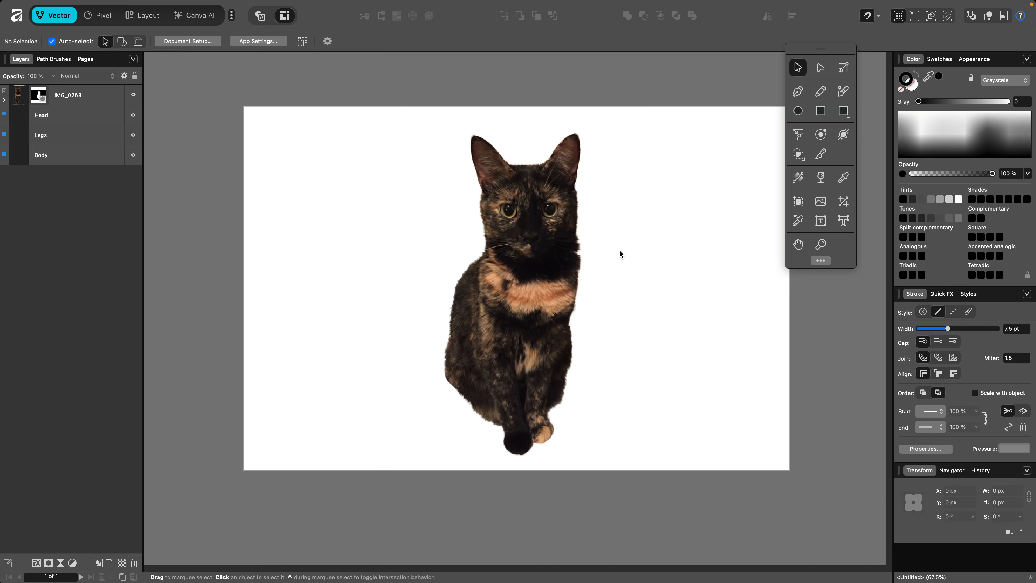
pyautogui.click(19, 98)
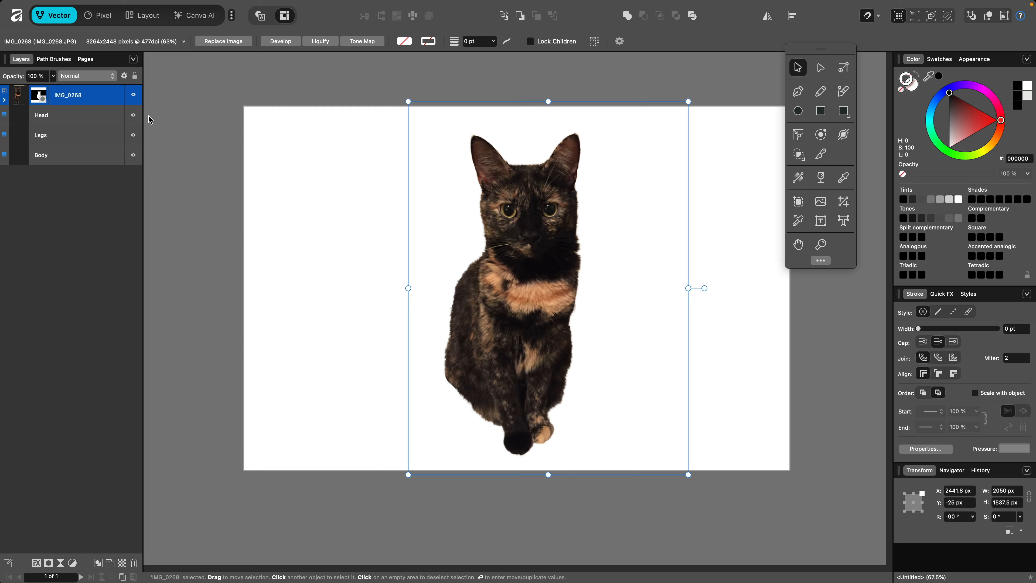
pyautogui.click(329, 260)
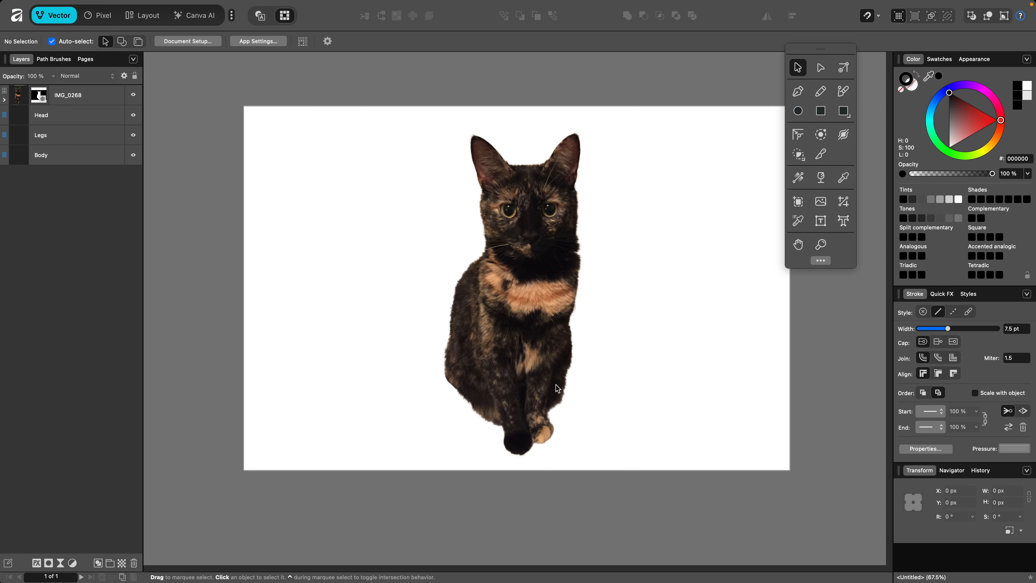
# - Switch to TourBox Console and permanently delete the existing "Vector Studio [Affinity]" preset
pyautogui.press('super+Tab')
pyautogui.click(523, 304)
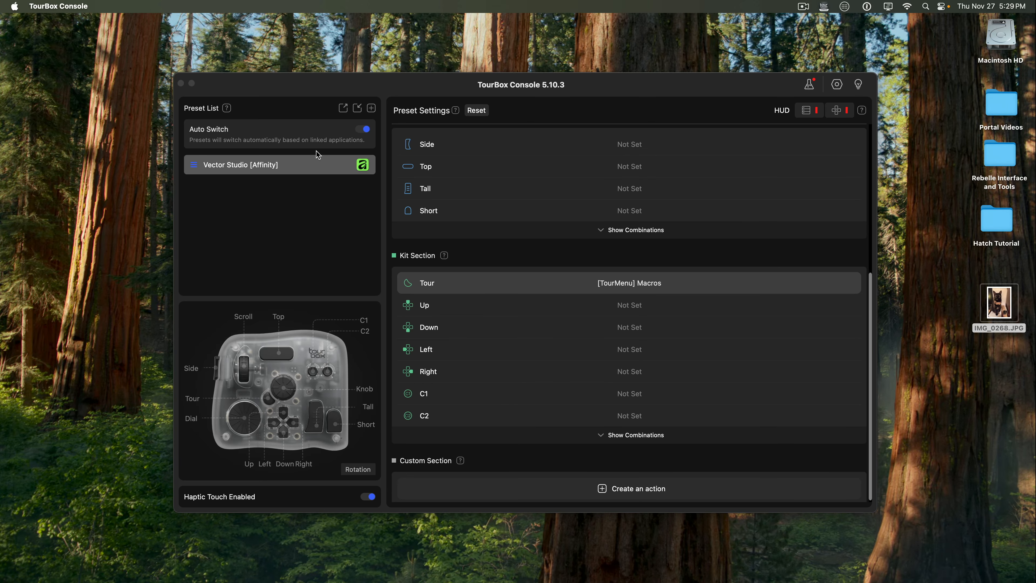
pyautogui.rightClick(196, 168)
pyautogui.click(212, 211)
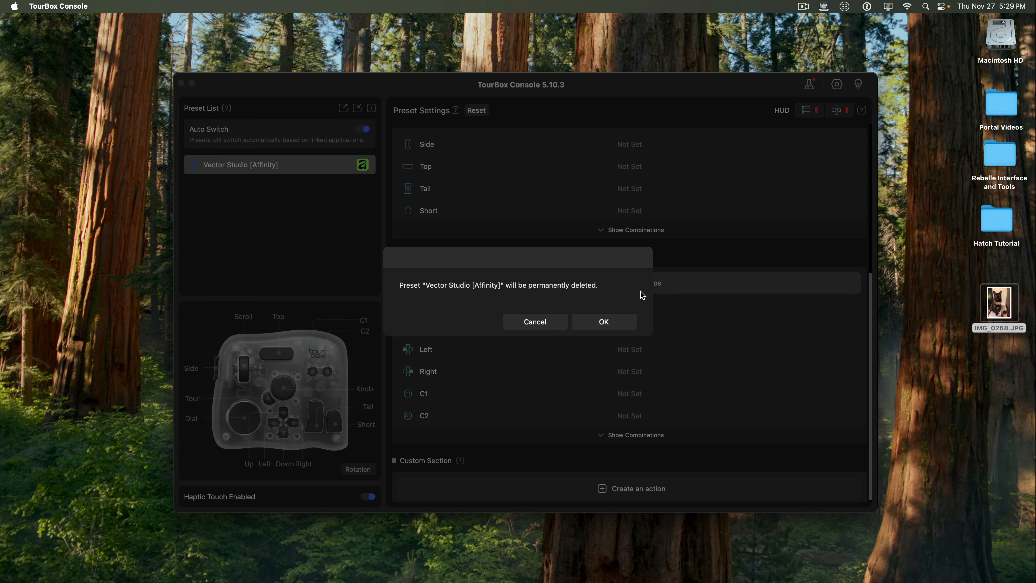
pyautogui.click(600, 323)
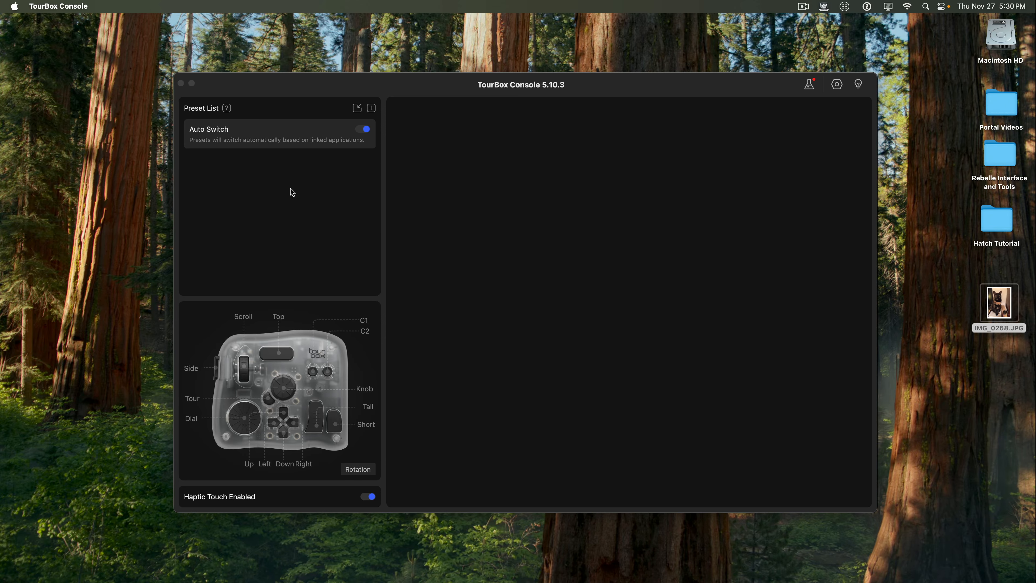
# - Create a new customized preset named "Vector Studio [Affinity]"
pyautogui.click(371, 108)
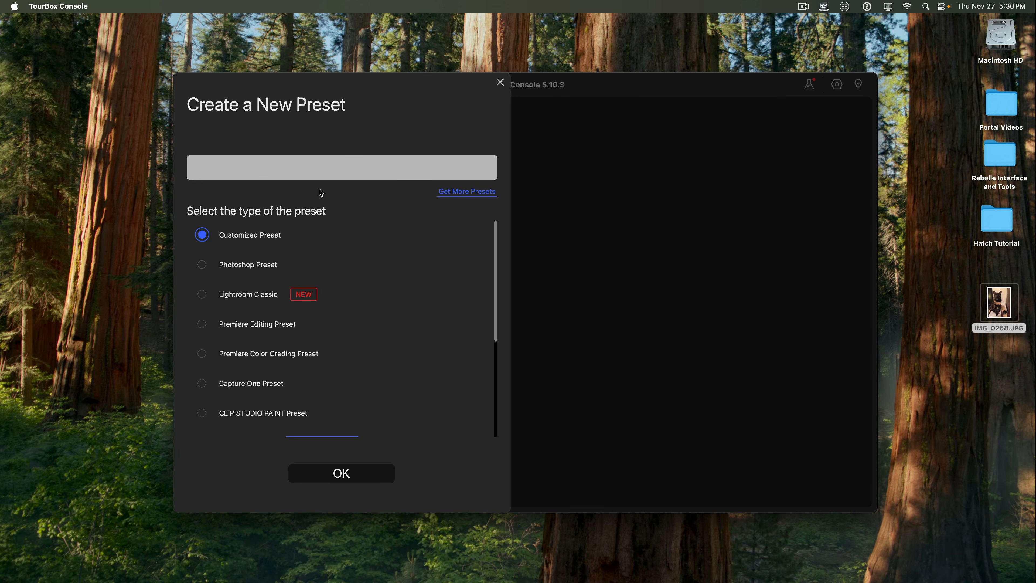
pyautogui.write('Vector ')
pyautogui.write('Studio')
pyautogui.write(' {')
pyautogui.press('BackSpace')
pyautogui.write('[Affinity]')
pyautogui.click(346, 472)
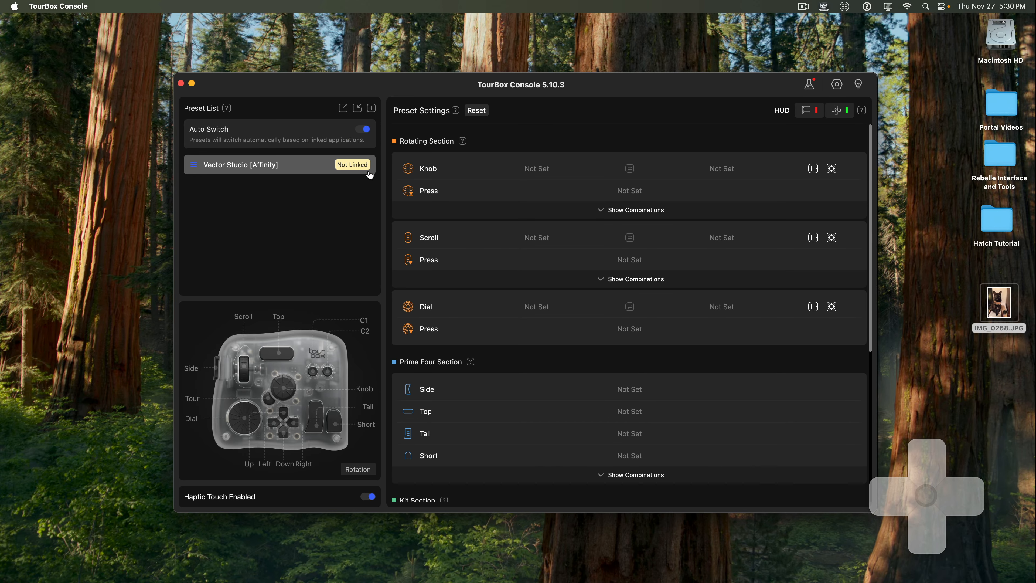
# - Link the "Vector Studio [Affinity]" preset to the running Affinity Affinity Store application
pyautogui.click(354, 166)
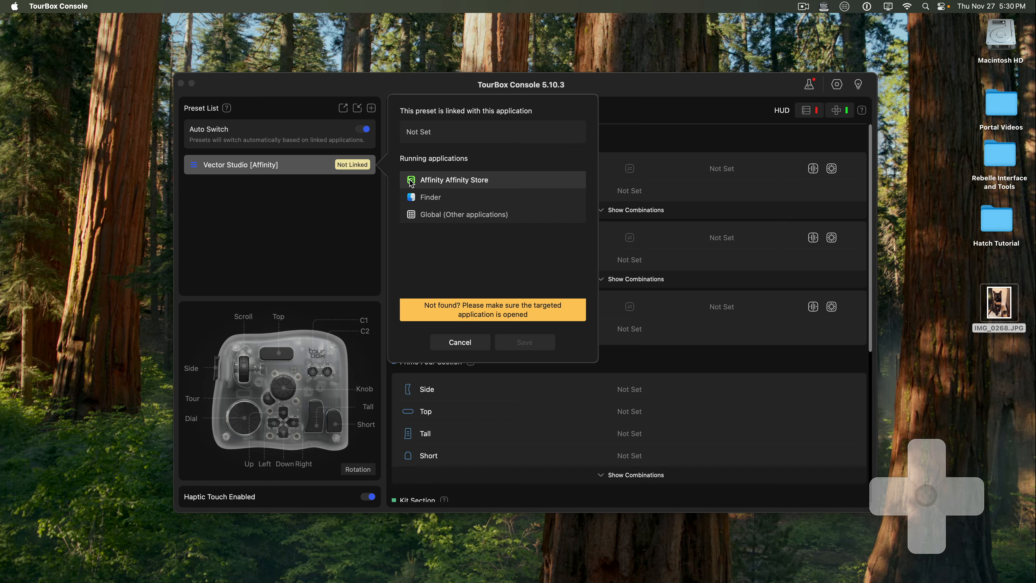
pyautogui.click(420, 184)
pyautogui.click(524, 342)
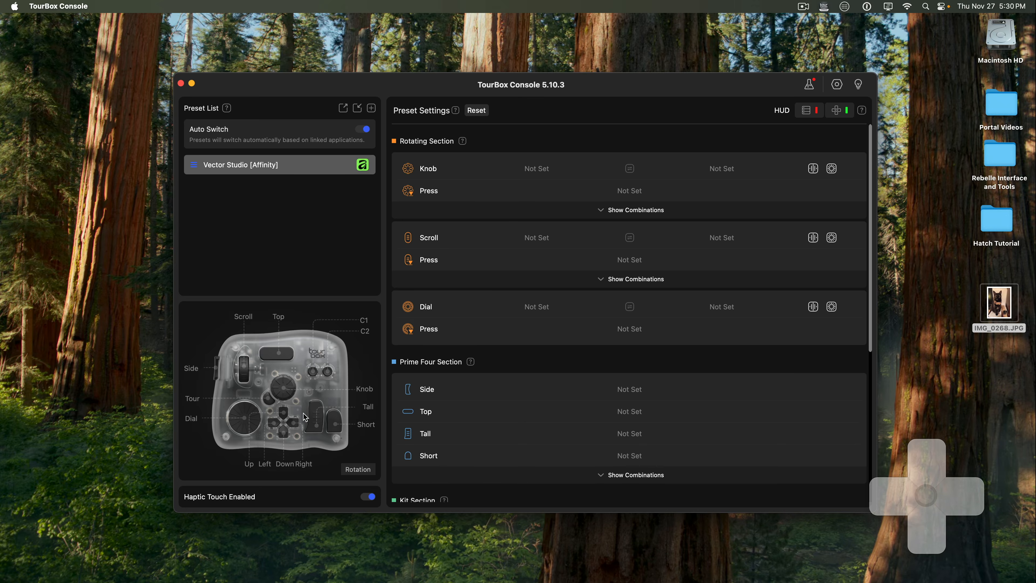
# - Examine the preset's Rotating, Prime Four and Kit sections, including the Knob's button combinations
pyautogui.scroll(-10, 555, 261)
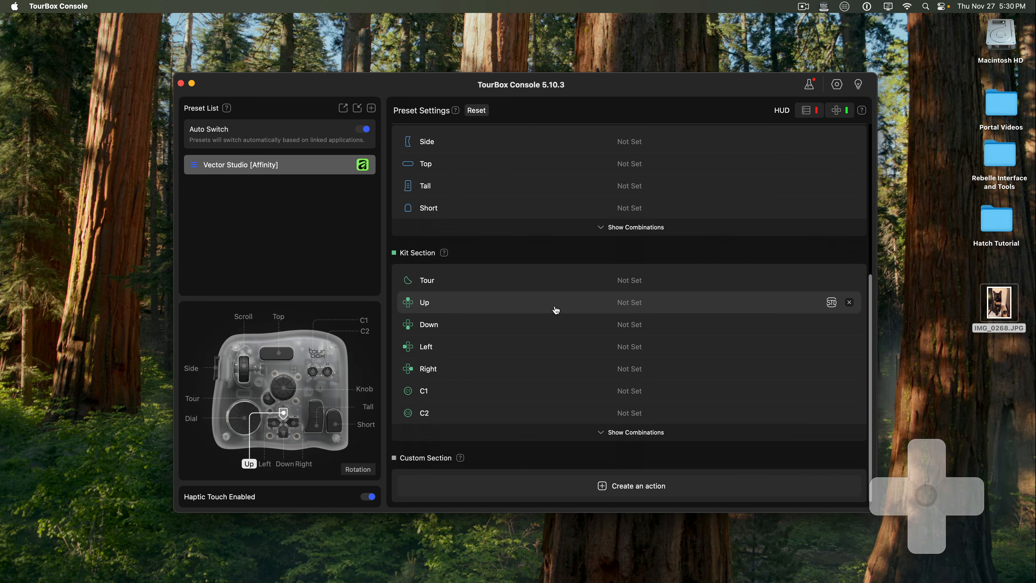
pyautogui.scroll(2, 553, 308)
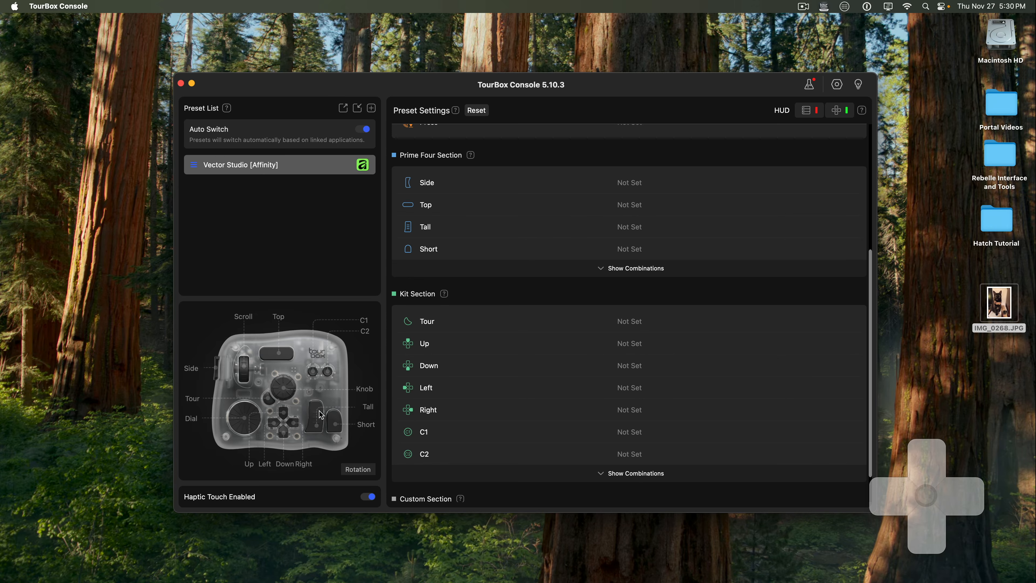
pyautogui.click(322, 423)
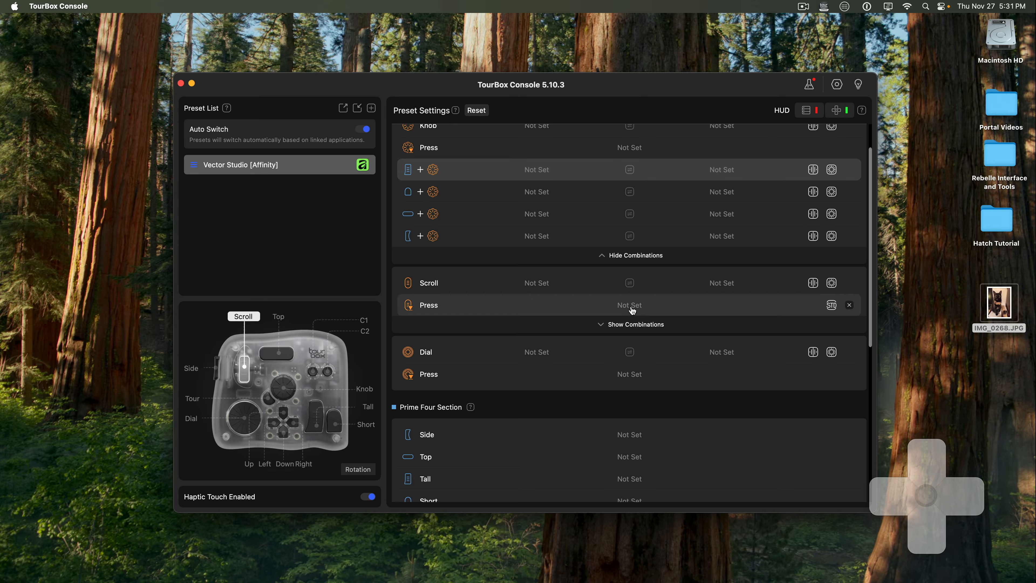
pyautogui.scroll(2, 648, 325)
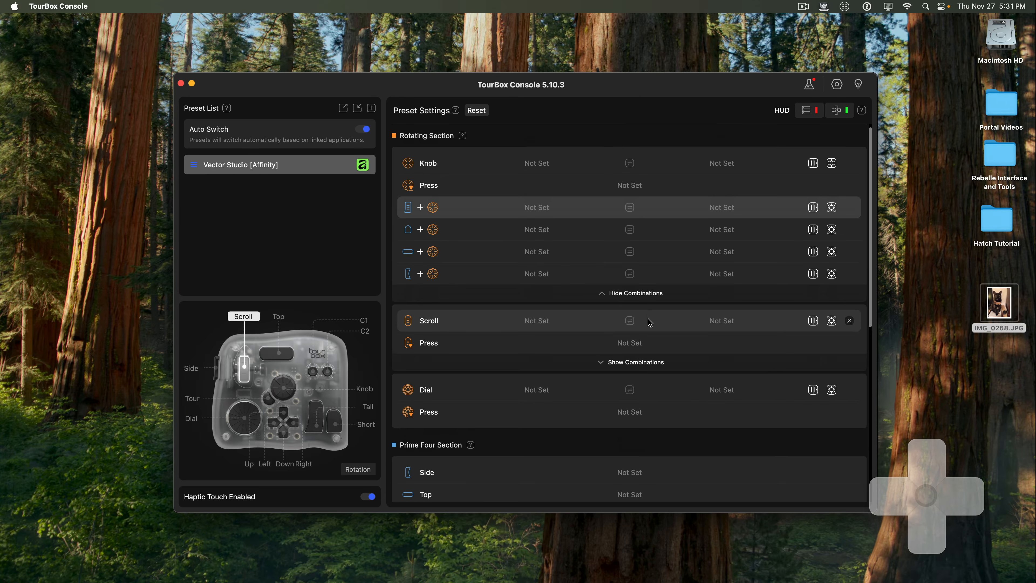
pyautogui.scroll(-10, 648, 324)
pyautogui.scroll(10, 650, 322)
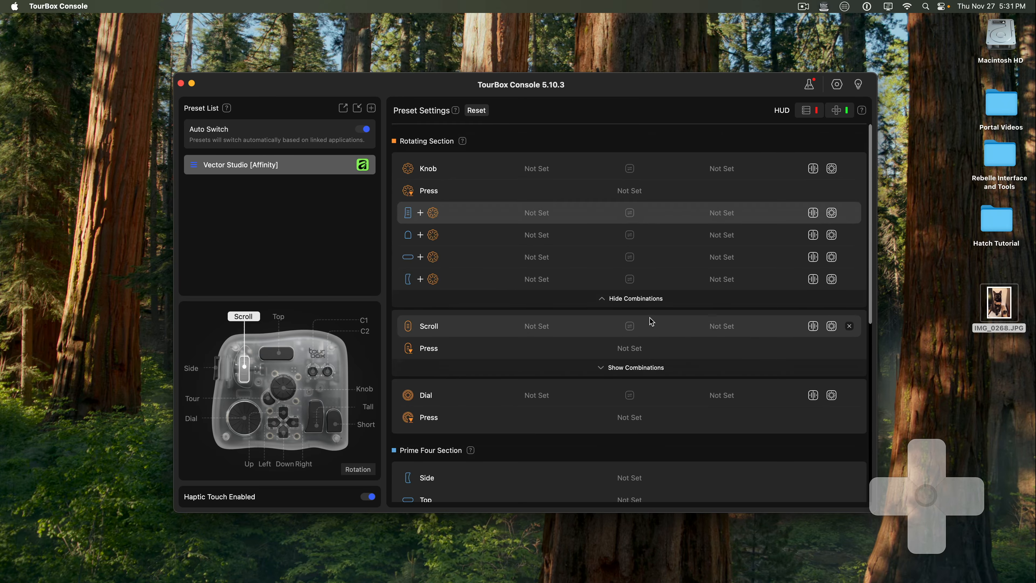
# - Create a TourMenu named "Macros" for the Tour button and leave its editor without adding entries
pyautogui.scroll(-10, 650, 318)
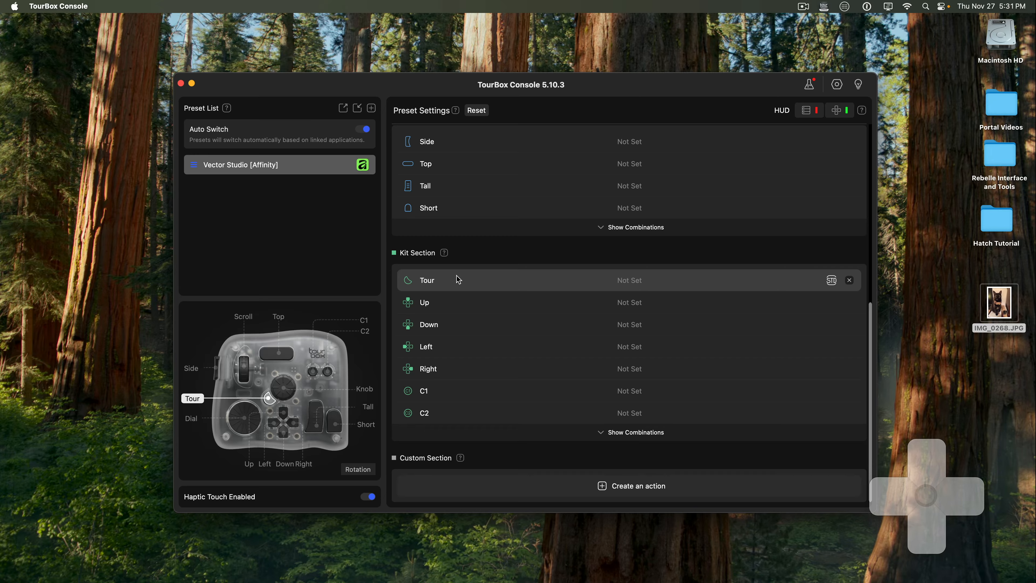
pyautogui.click(635, 284)
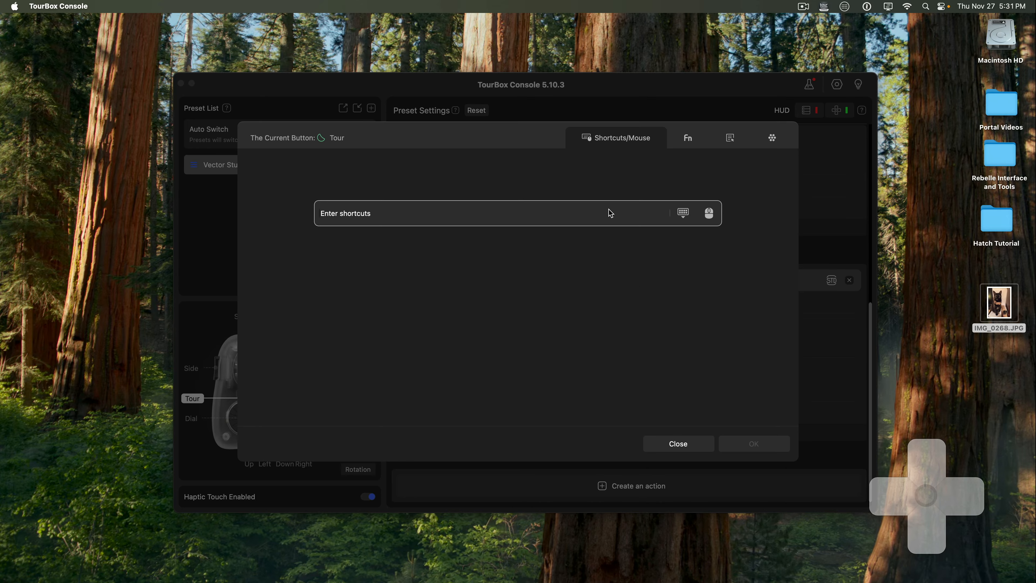
pyautogui.click(733, 140)
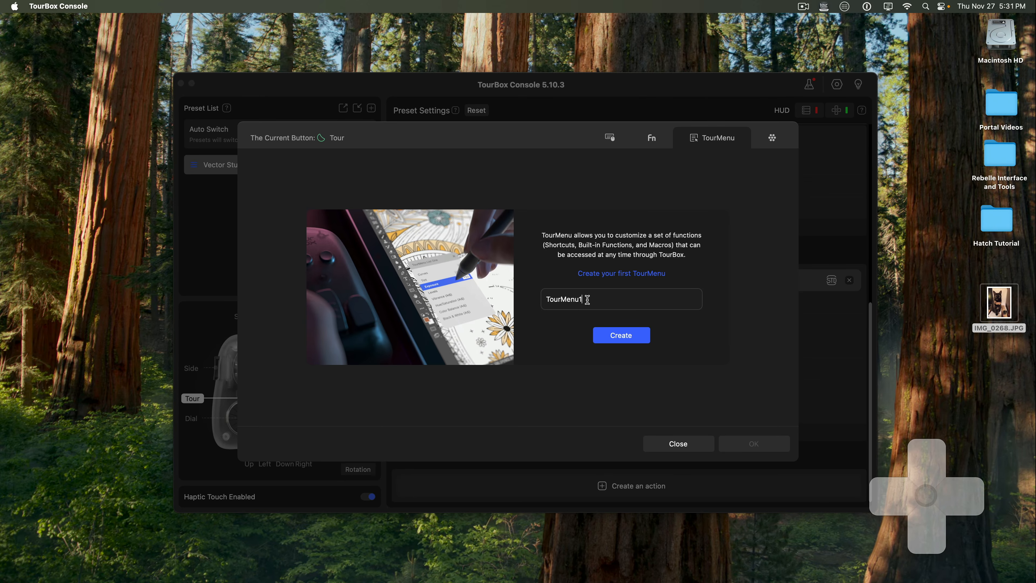
pyautogui.moveTo(588, 300); pyautogui.dragTo(536, 301)
pyautogui.write('Macros')
pyautogui.click(624, 338)
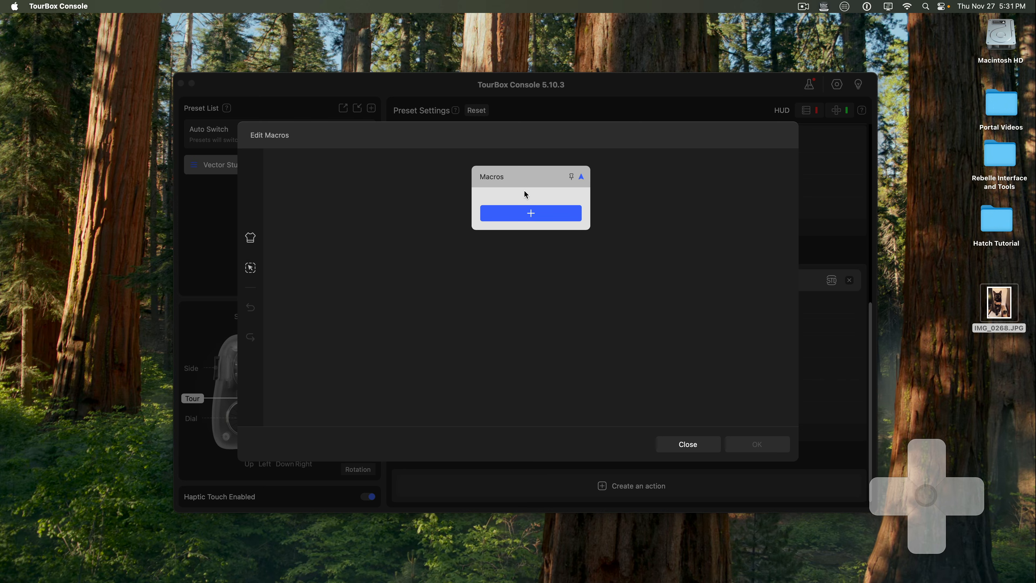
pyautogui.click(689, 444)
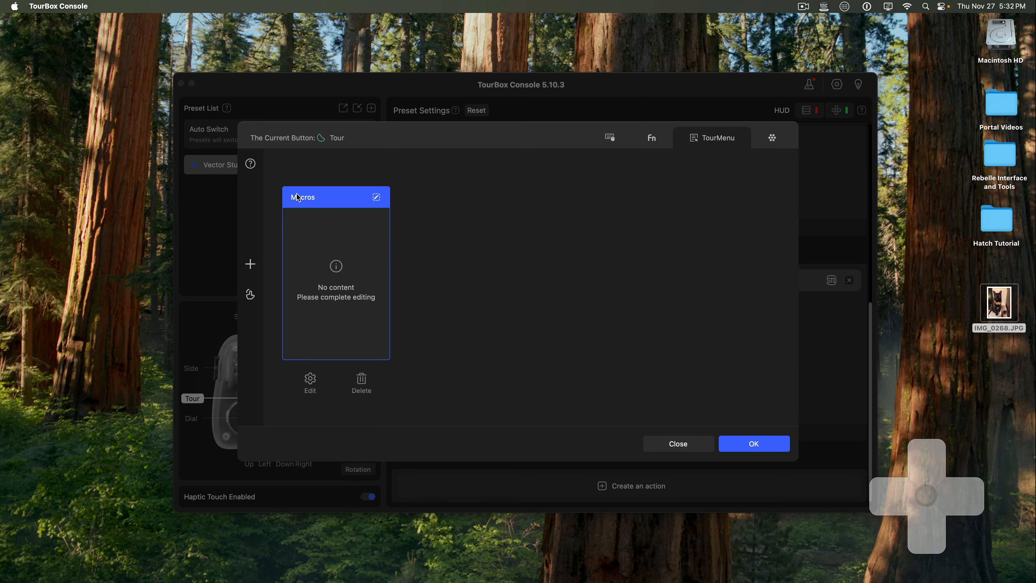
# - Create the first macro and name it "Sketch"
pyautogui.click(773, 139)
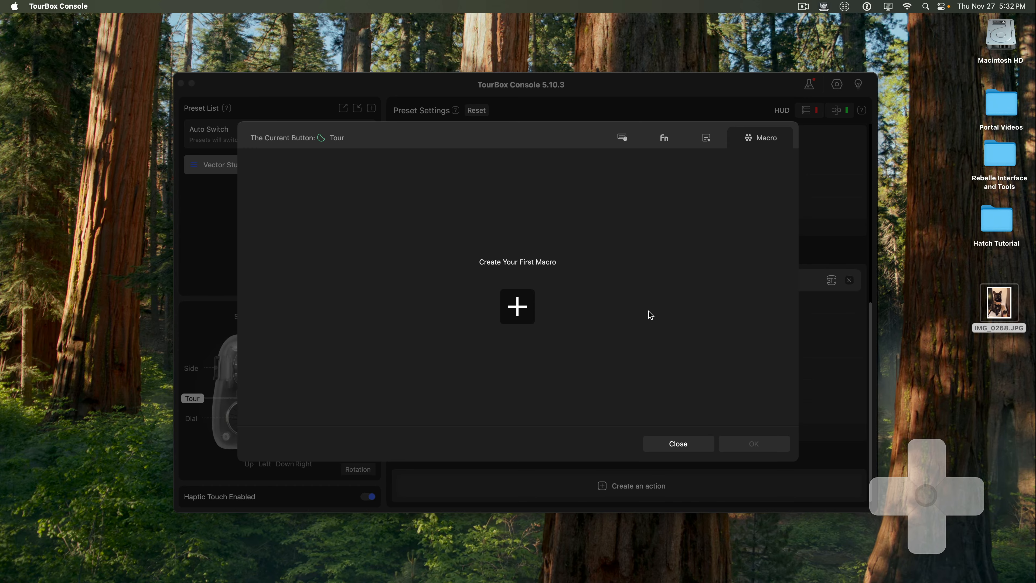
pyautogui.click(517, 307)
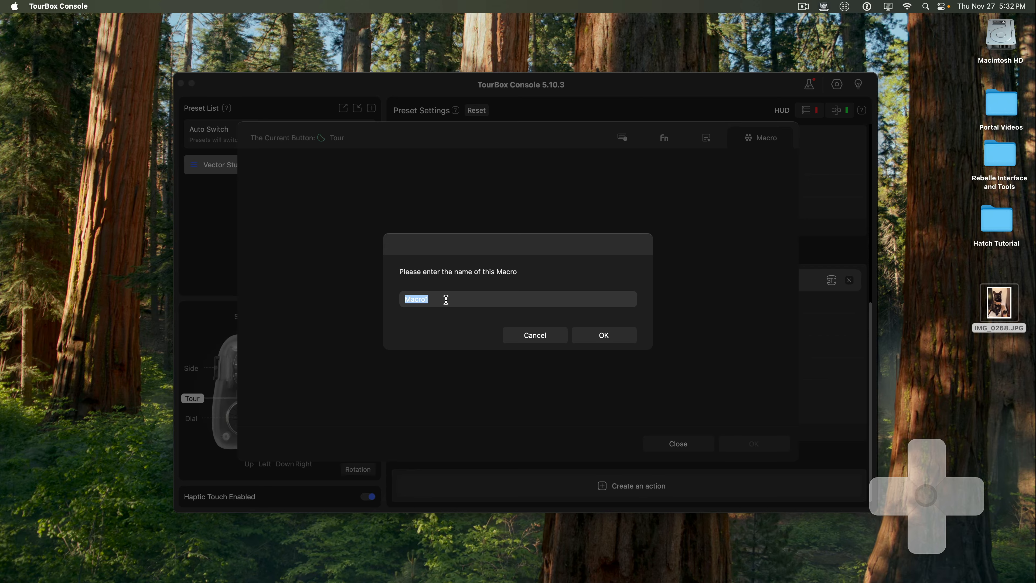
pyautogui.write('Sketch')
pyautogui.click(605, 333)
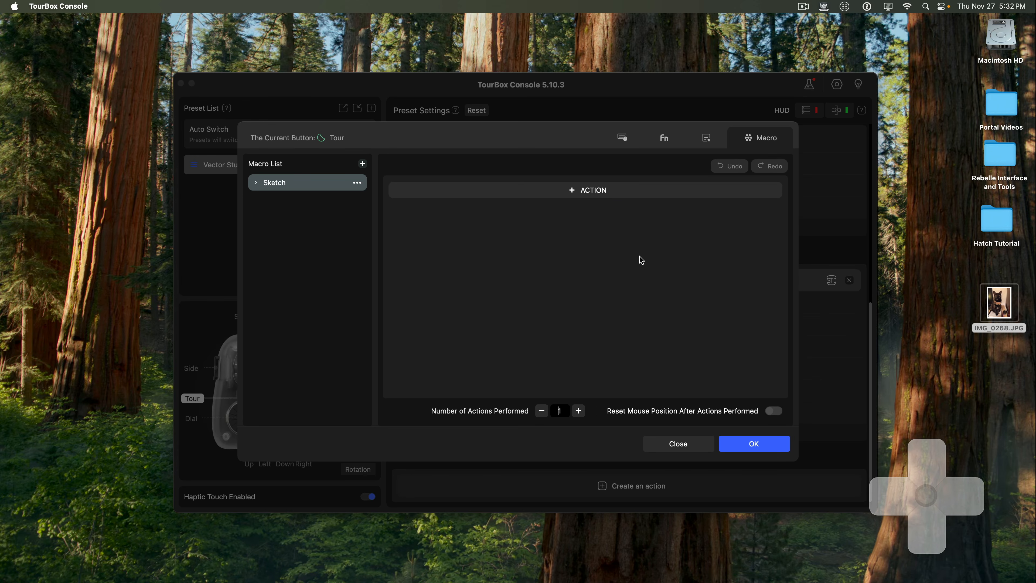
# - Add a keyboard action with the shortcut Shift+Cmd+[ to the Sketch macro
pyautogui.click(572, 194)
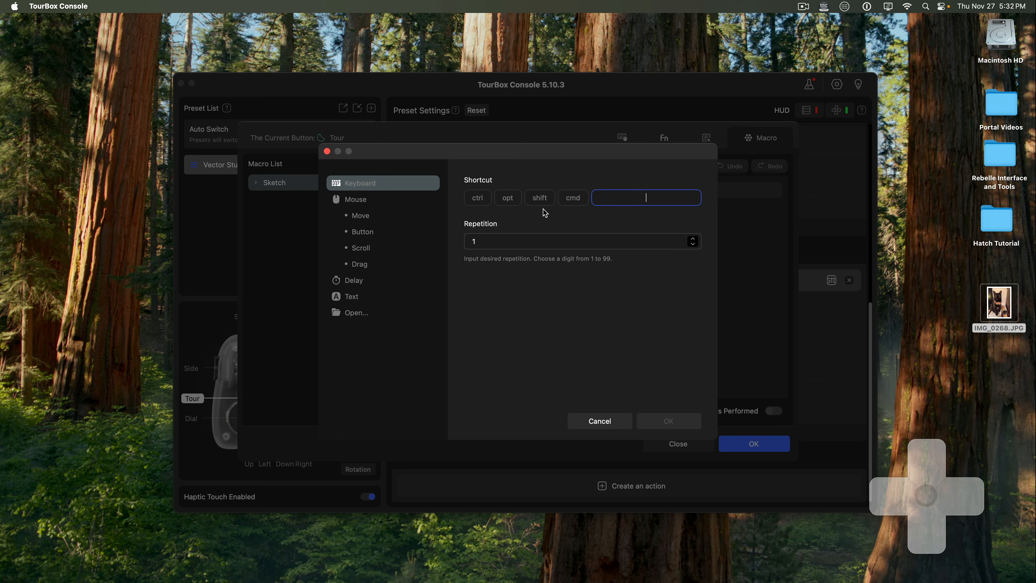
pyautogui.write('[')
pyautogui.click(540, 203)
pyautogui.click(572, 202)
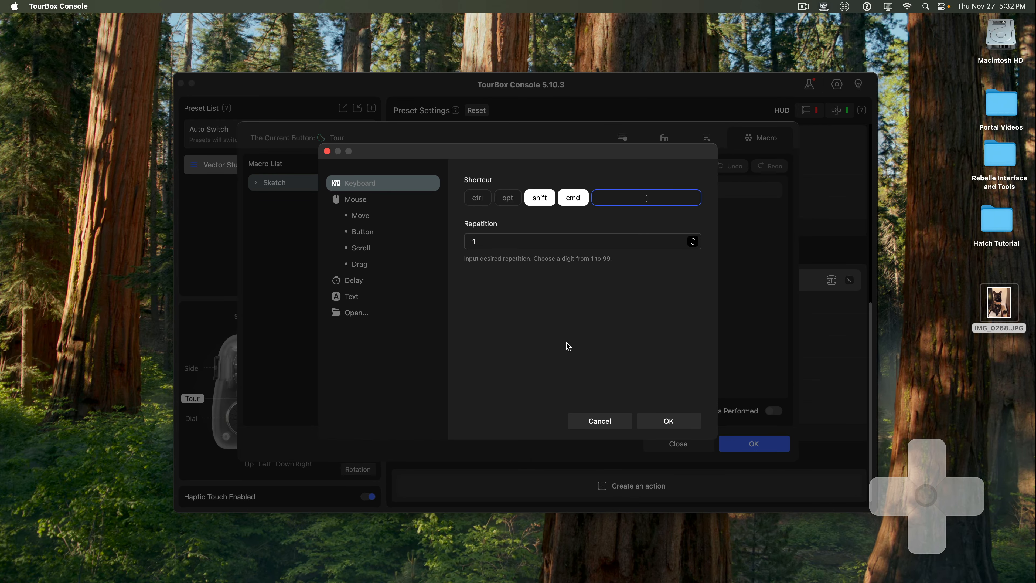
pyautogui.click(669, 422)
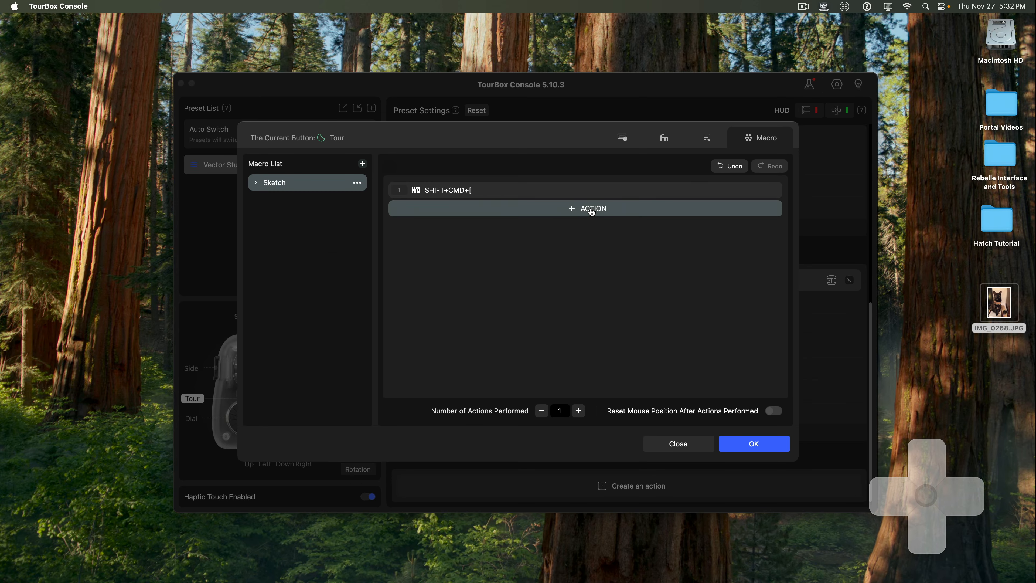
# - Add the note "Send to Back" to the macro's Shift+Cmd+[ action
pyautogui.moveTo(722, 191)
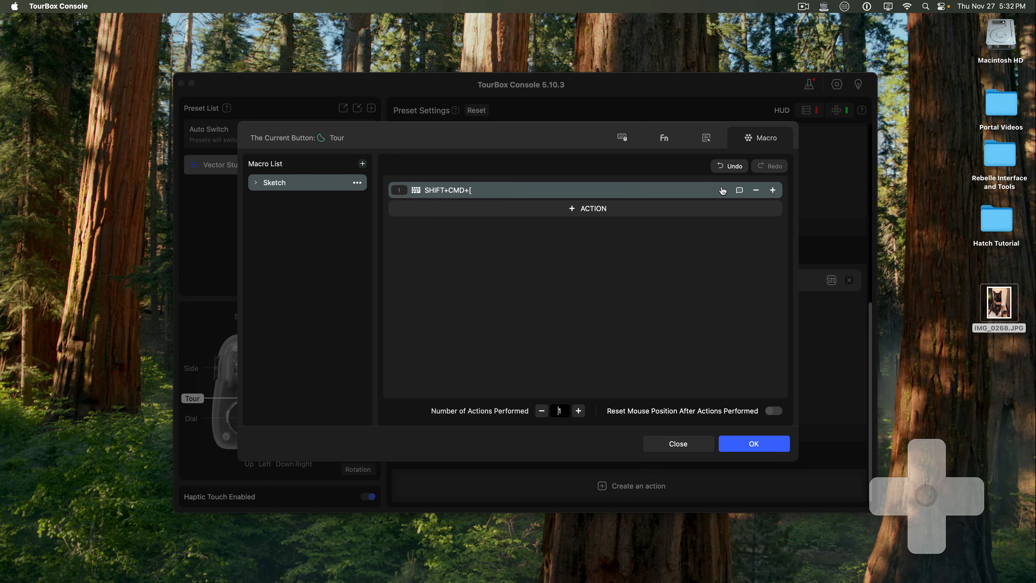
pyautogui.click(740, 191)
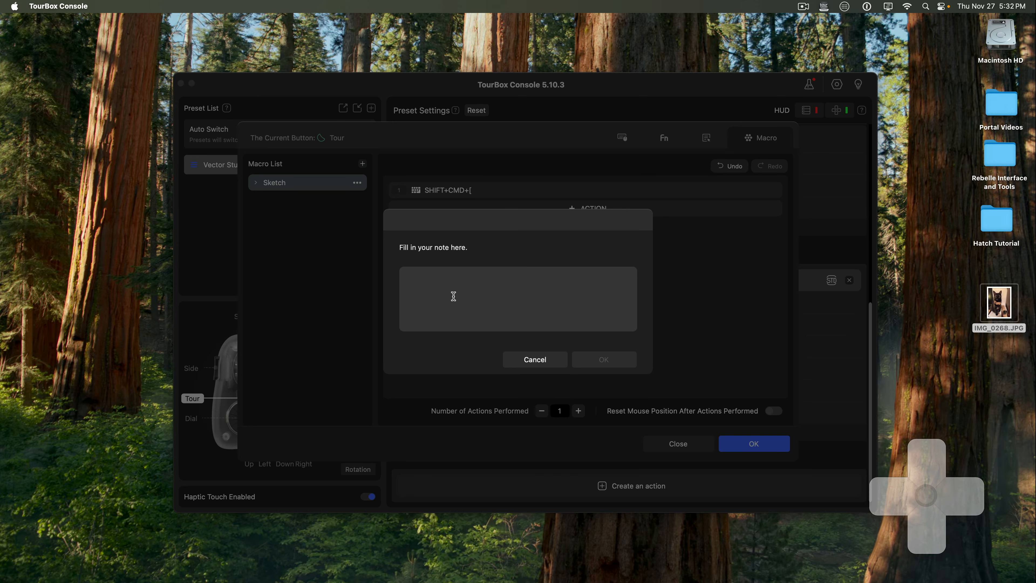
pyautogui.write('Send to Back')
pyautogui.click(604, 359)
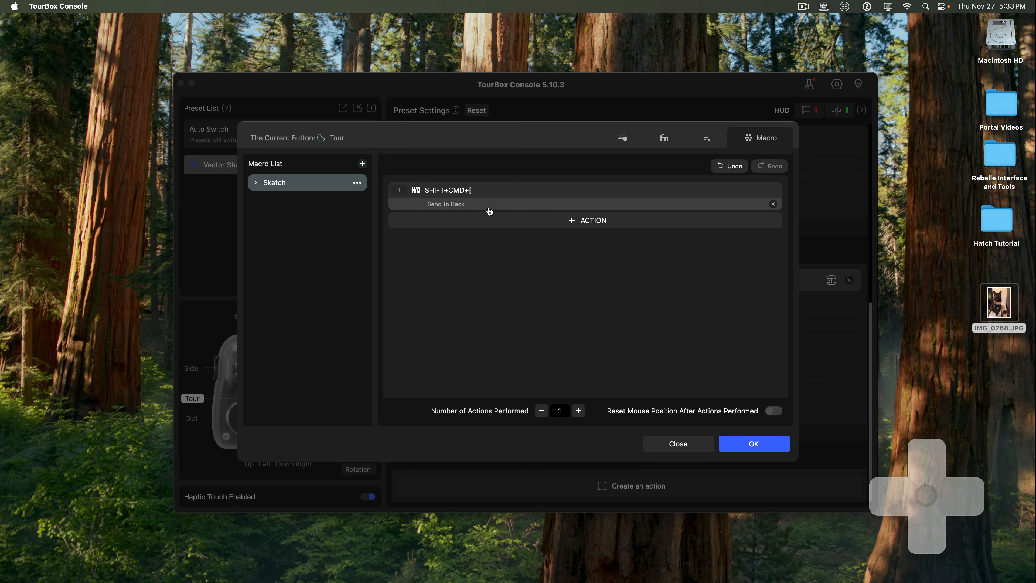
# - Add a Ctrl+L keyboard action to the Sketch macro and annotate it "Lock Layer"
pyautogui.click(573, 224)
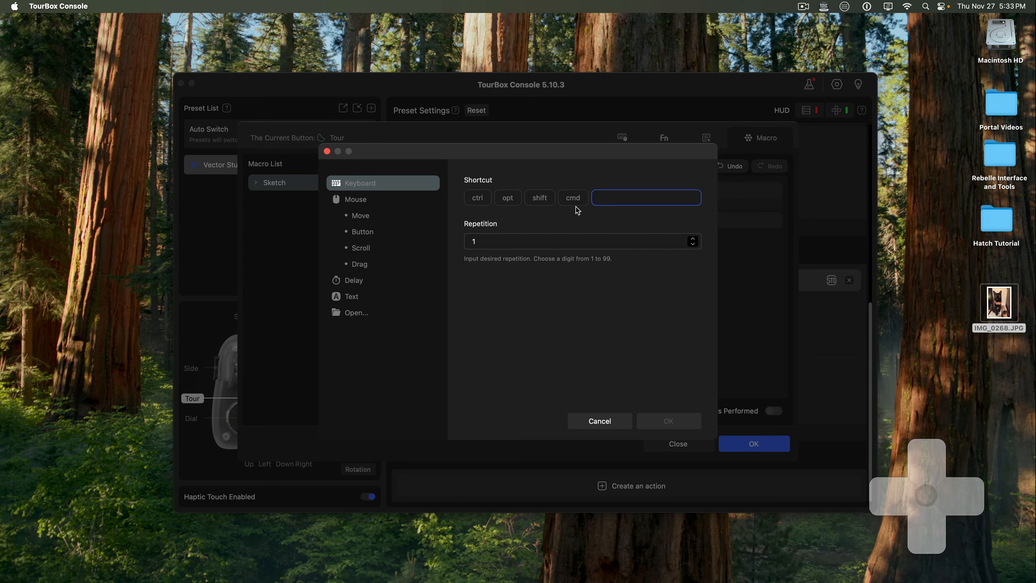
pyautogui.hotkey('ctrl', 'l')
pyautogui.click(663, 419)
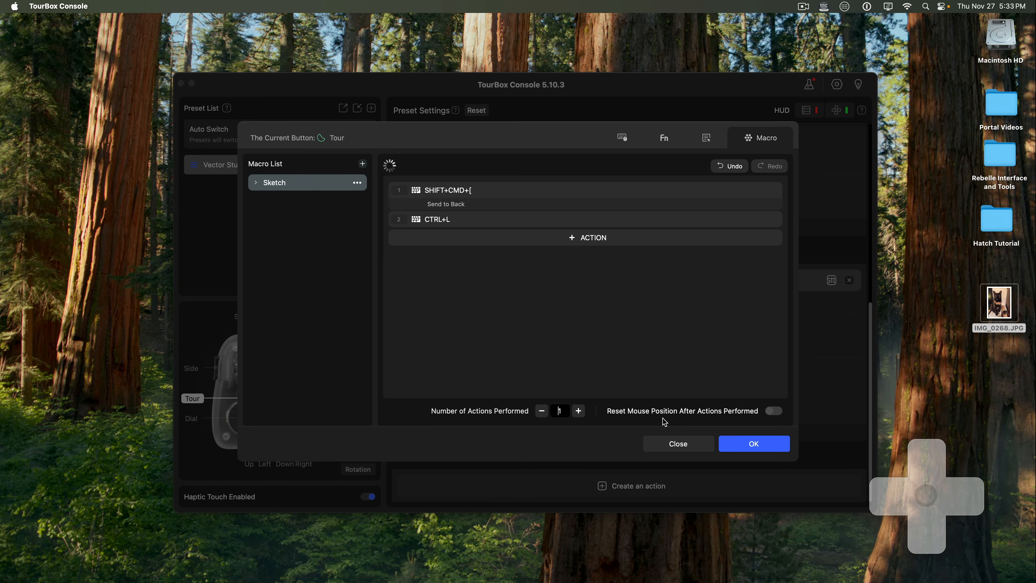
pyautogui.click(739, 219)
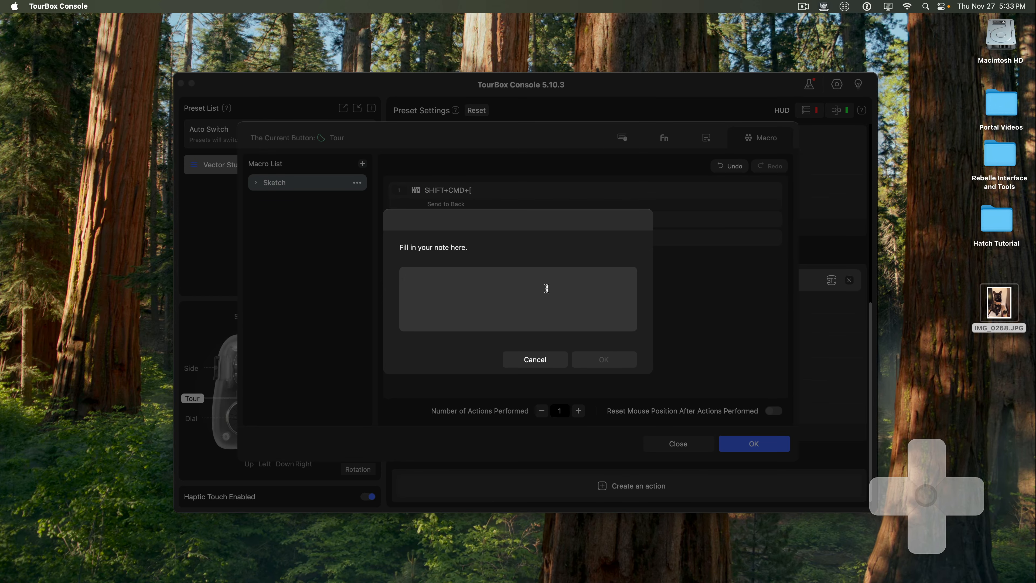
pyautogui.write('Lock Layer')
pyautogui.click(610, 360)
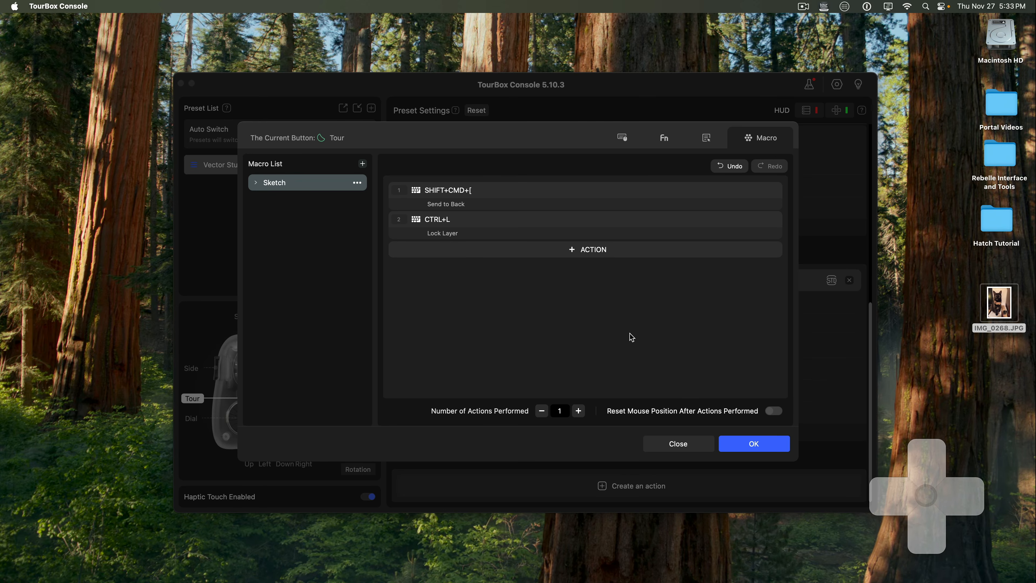
# - Add a keyboard action for the key 3 to the macro with the note "Set Layer Opacity to 30%"
pyautogui.click(575, 253)
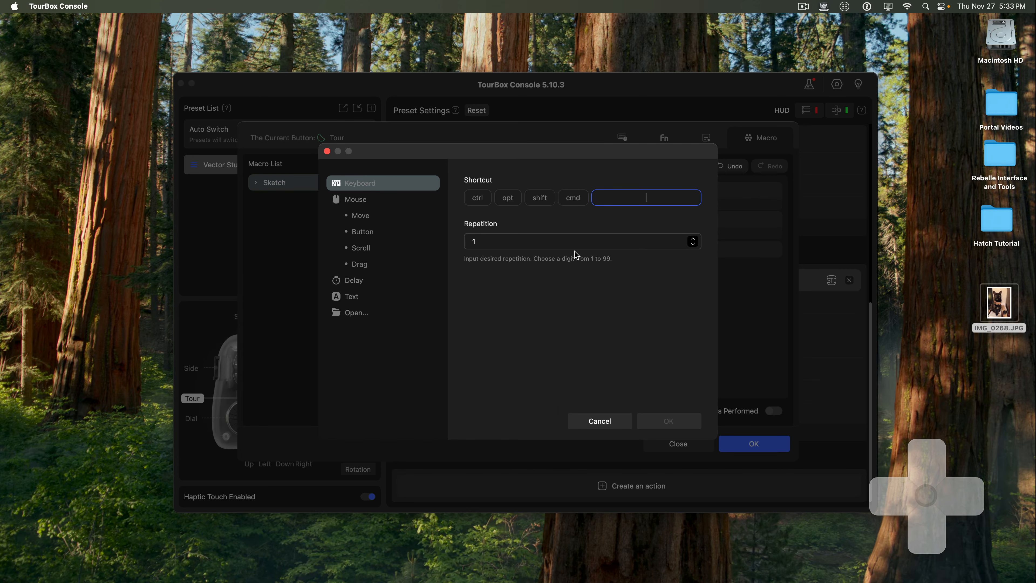
pyautogui.press('3')
pyautogui.click(668, 420)
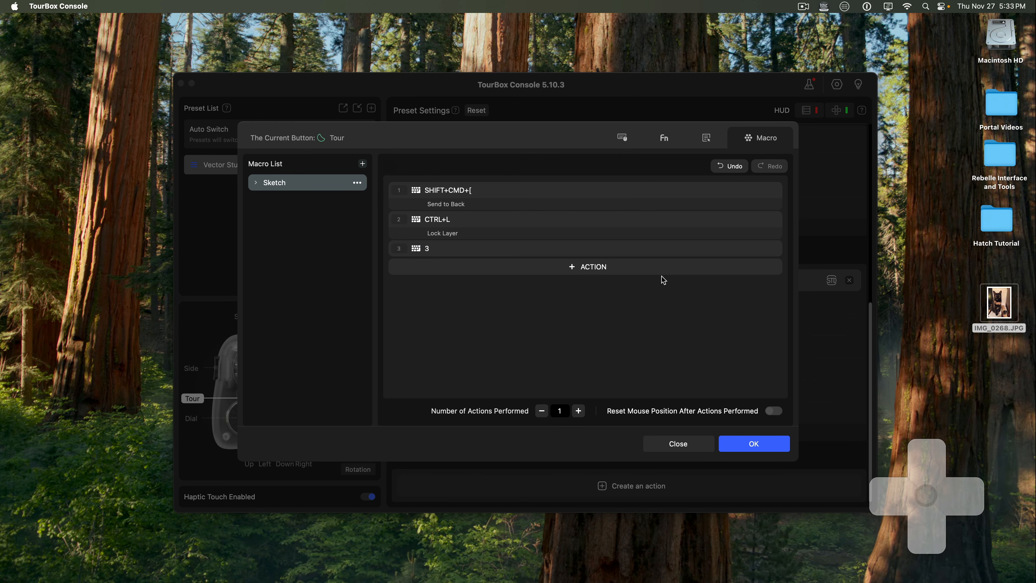
pyautogui.moveTo(687, 247)
pyautogui.click(740, 249)
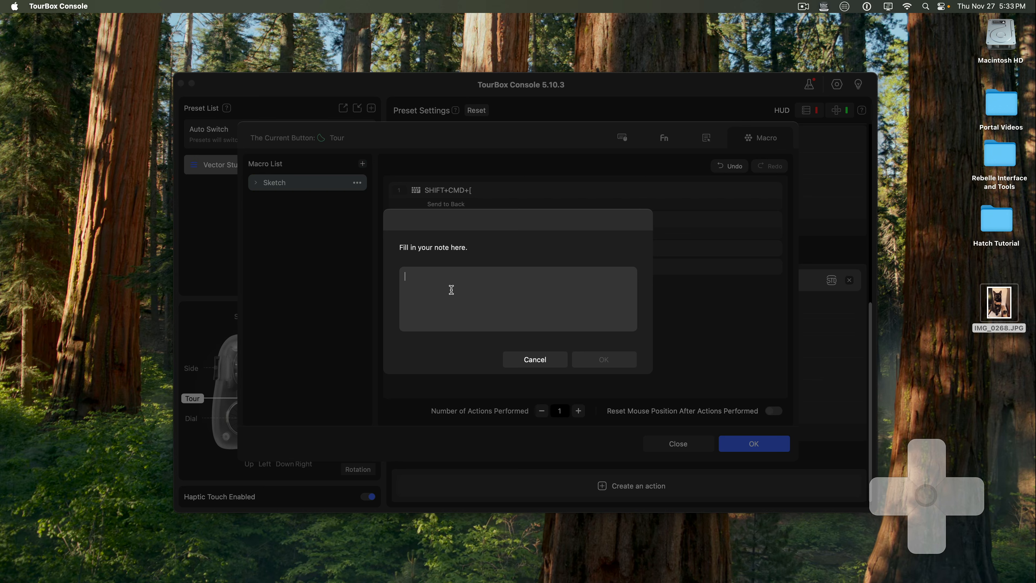
pyautogui.write('S')
pyautogui.write('et Opac')
pyautogui.write('Layer')
pyautogui.click(604, 360)
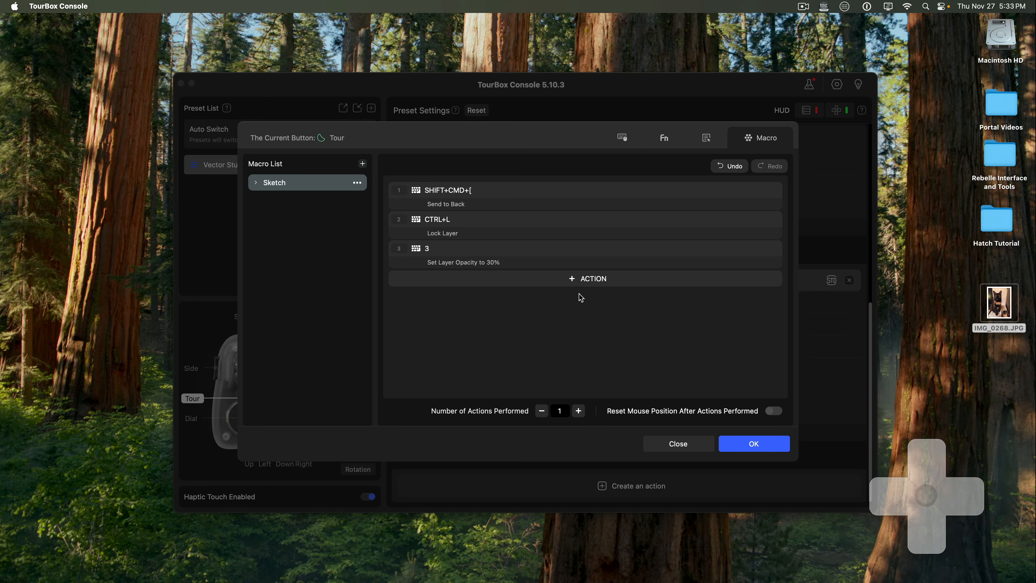
# - Add a Shift+Cmd+R keyboard action to the macro and annotate it "Rename Layer"
pyautogui.click(573, 280)
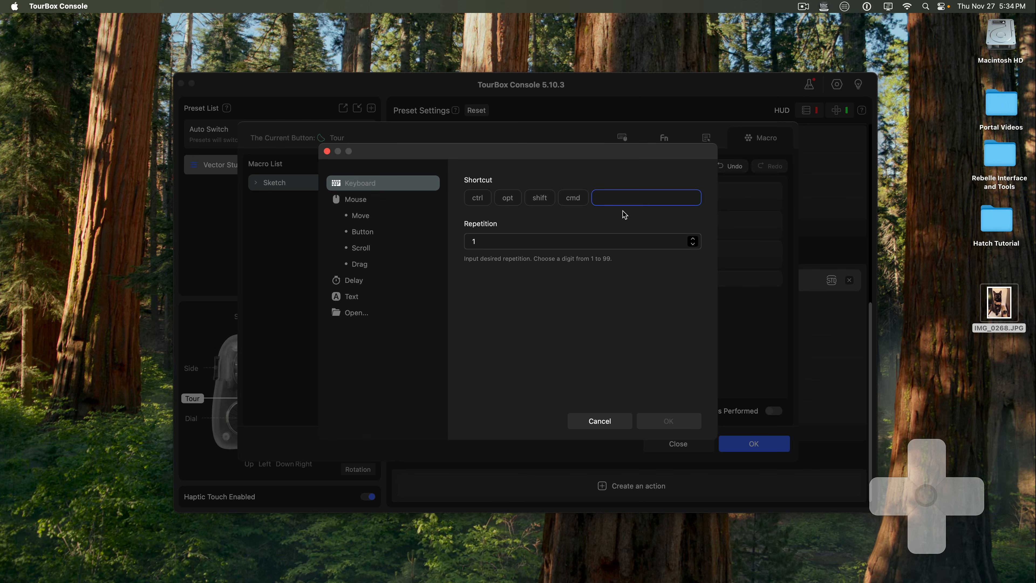
pyautogui.press('r')
pyautogui.click(540, 197)
pyautogui.click(581, 202)
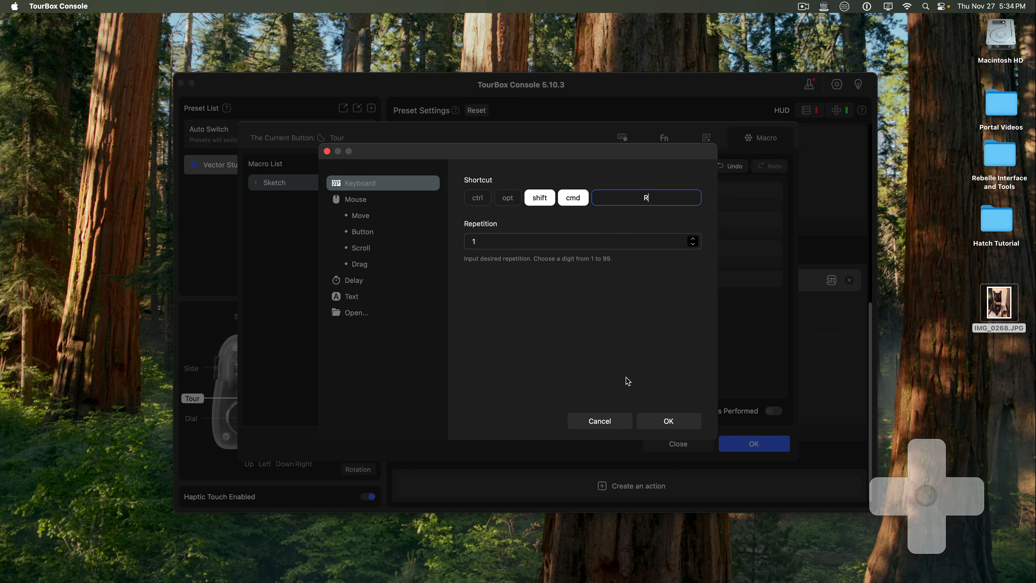
pyautogui.click(668, 420)
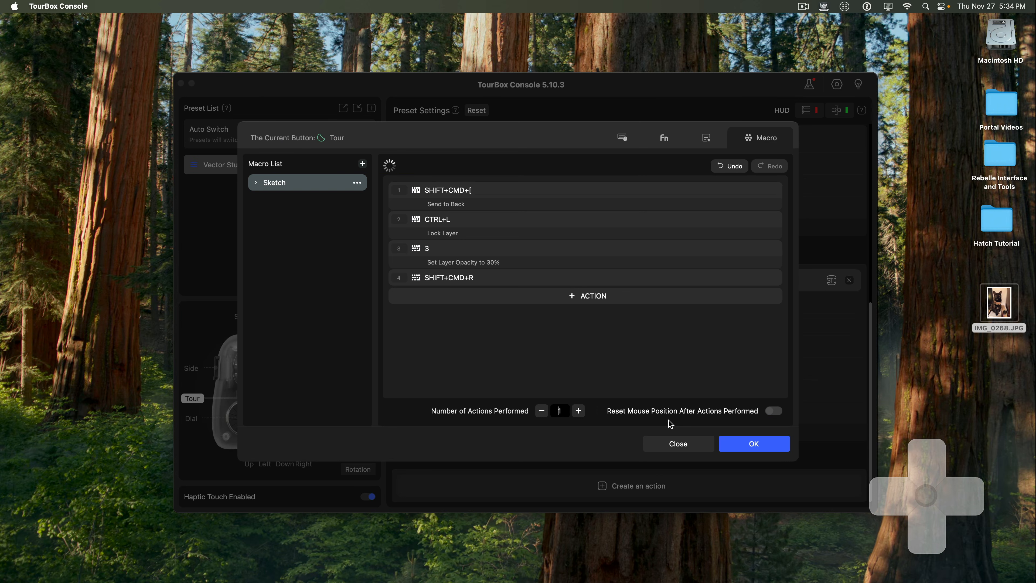
pyautogui.click(743, 281)
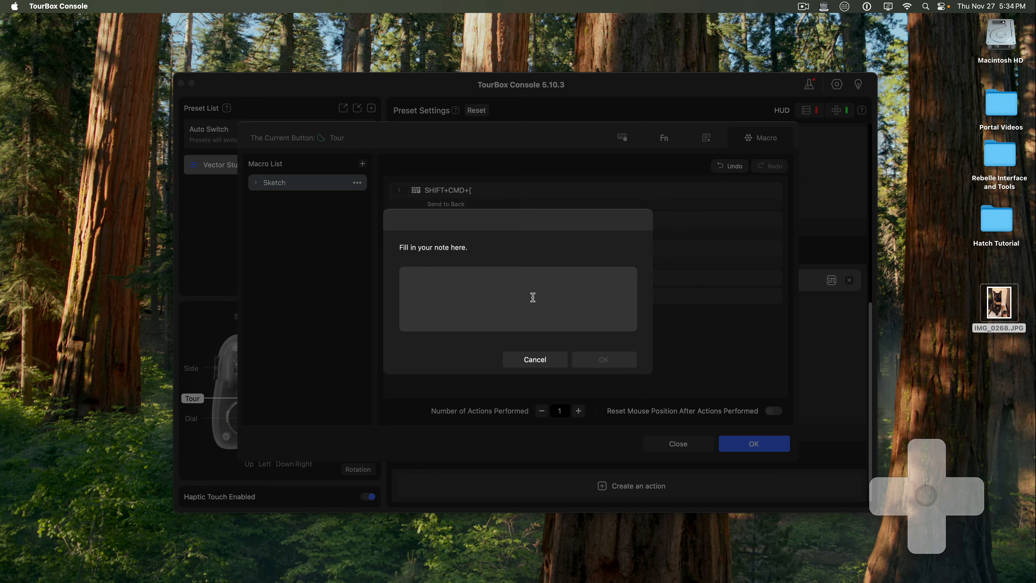
pyautogui.write('Rename Layer')
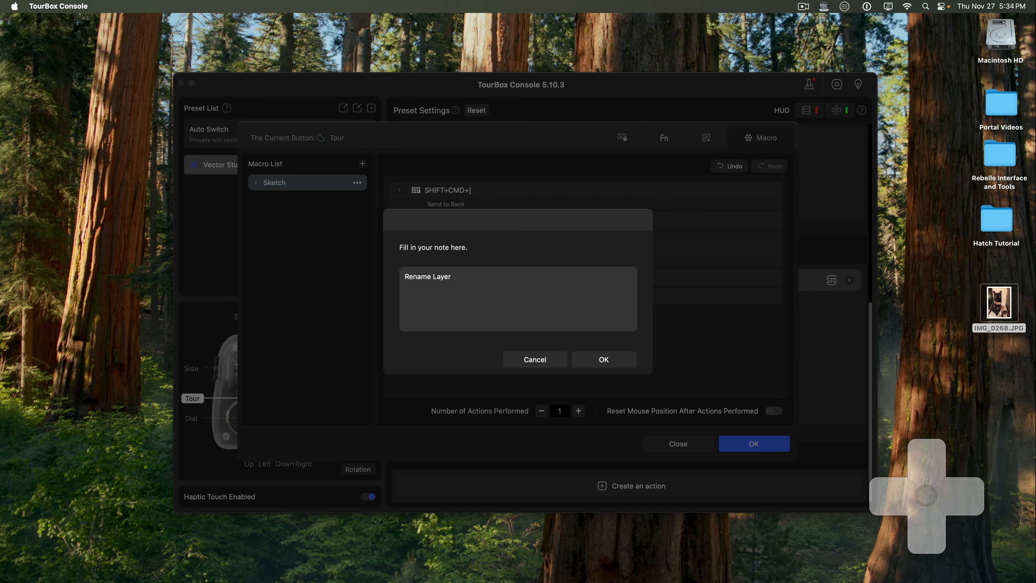
pyautogui.click(632, 362)
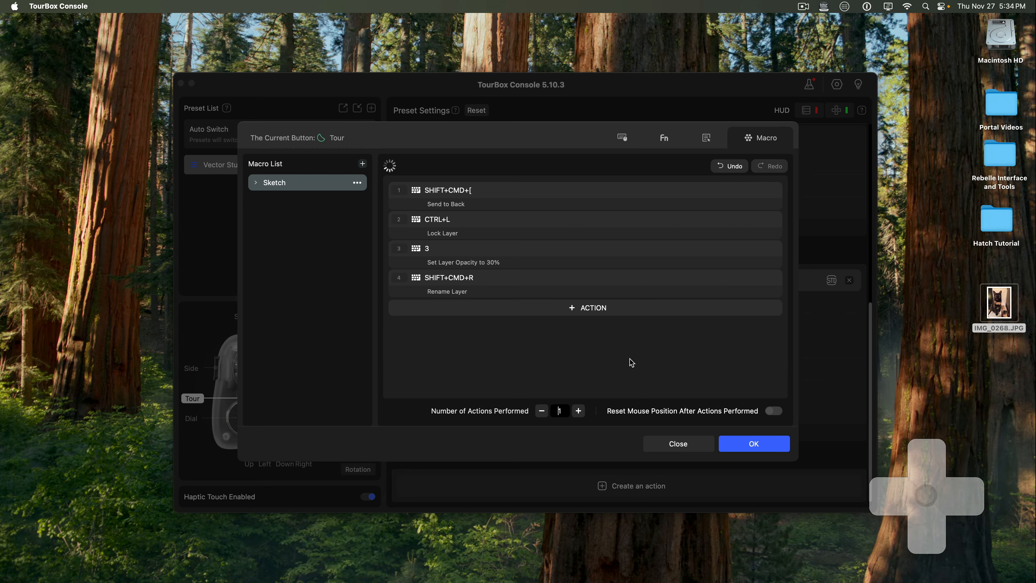
# - Add a text action that enters "Sketch" to the macro, with the note "Sketch"
pyautogui.click(573, 313)
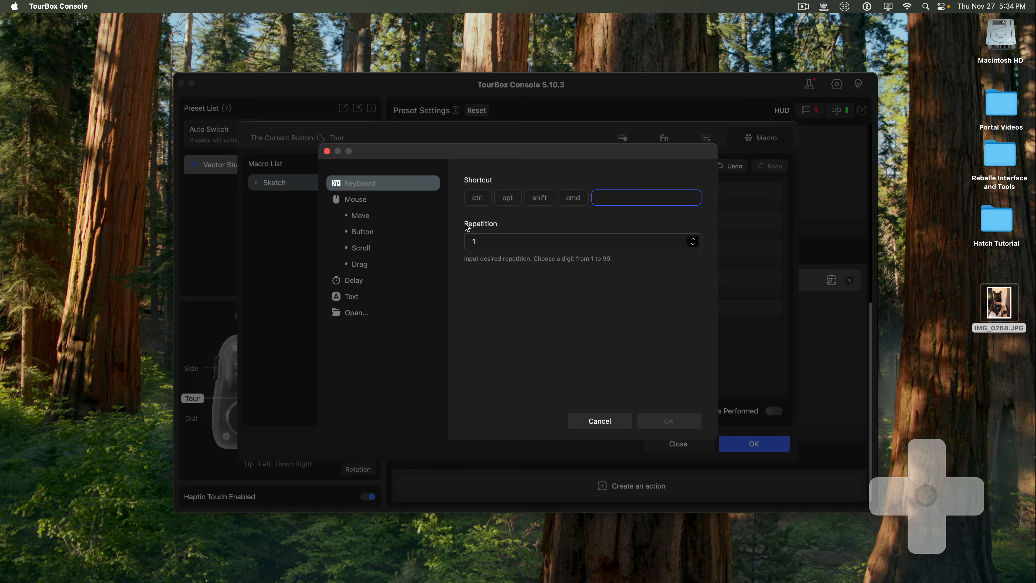
pyautogui.click(349, 297)
pyautogui.click(488, 208)
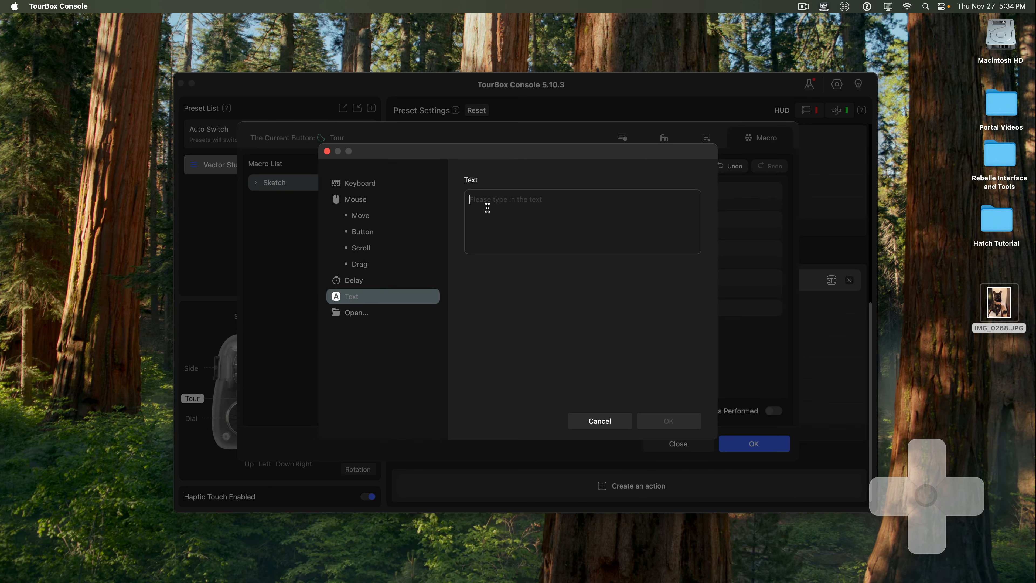
pyautogui.write('Sketch')
pyautogui.click(670, 421)
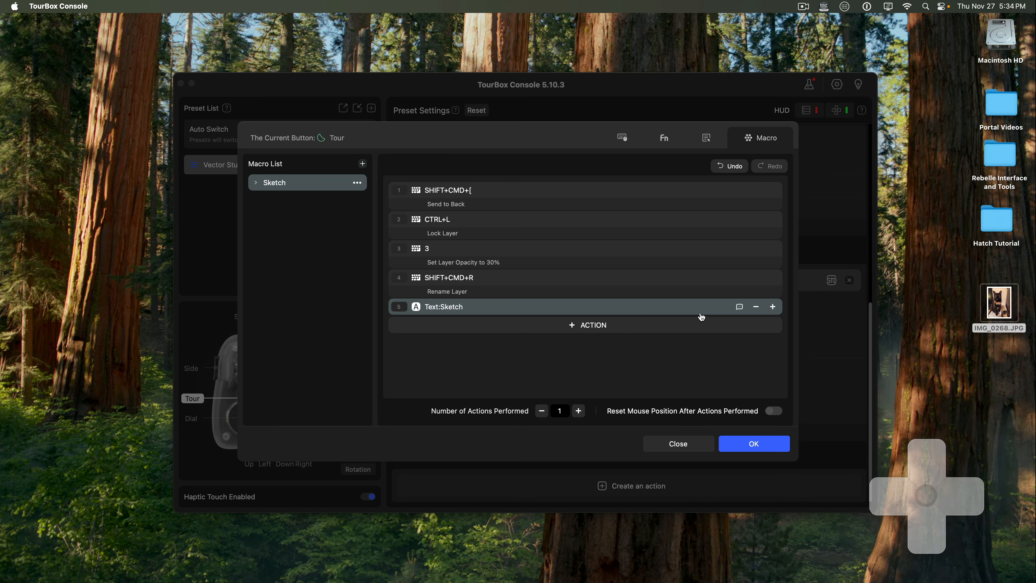
pyautogui.click(739, 307)
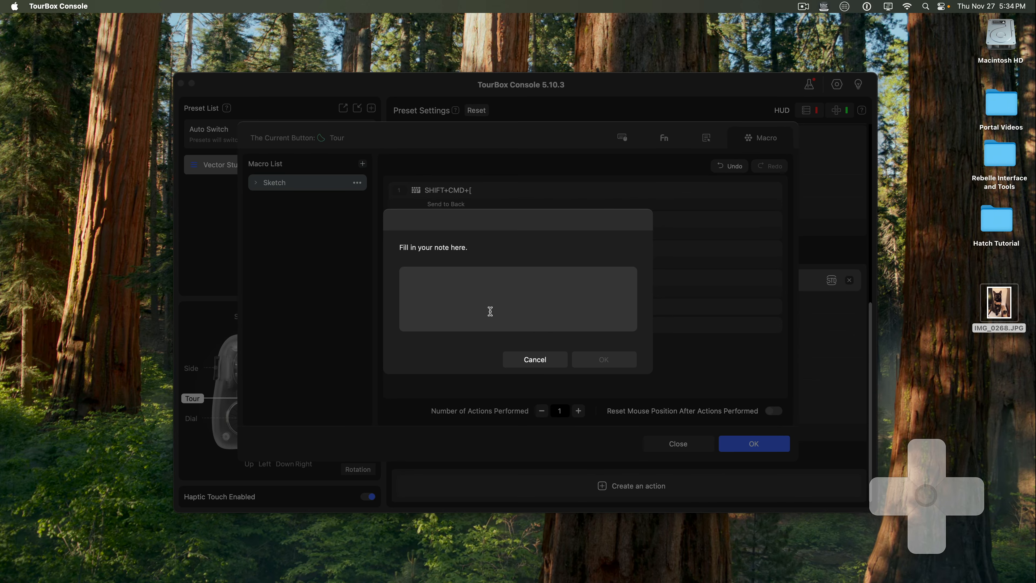
pyautogui.write('Sketch')
pyautogui.click(601, 360)
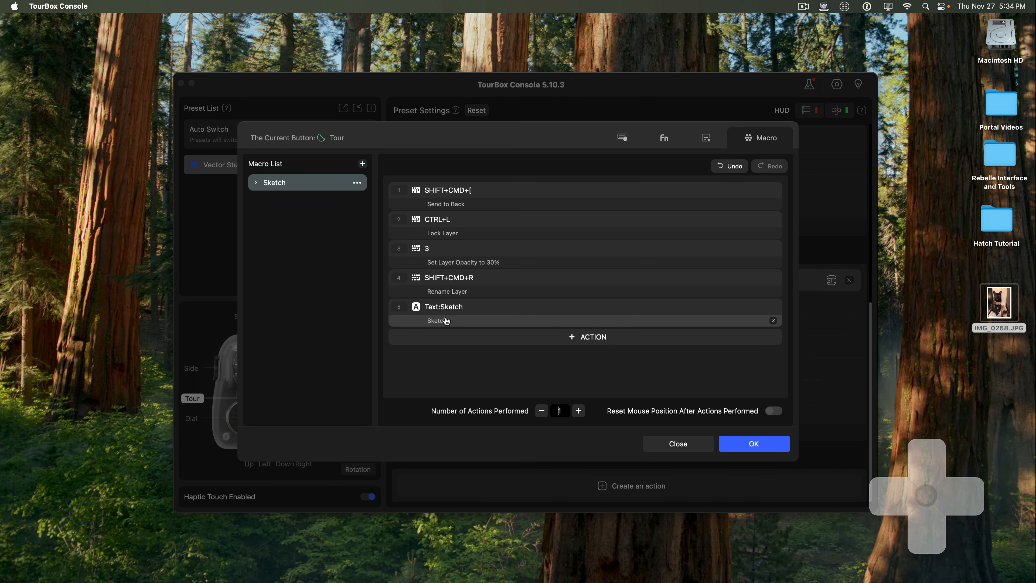
# - Add an Enter keyboard action as the last action of the Sketch macro
pyautogui.click(575, 337)
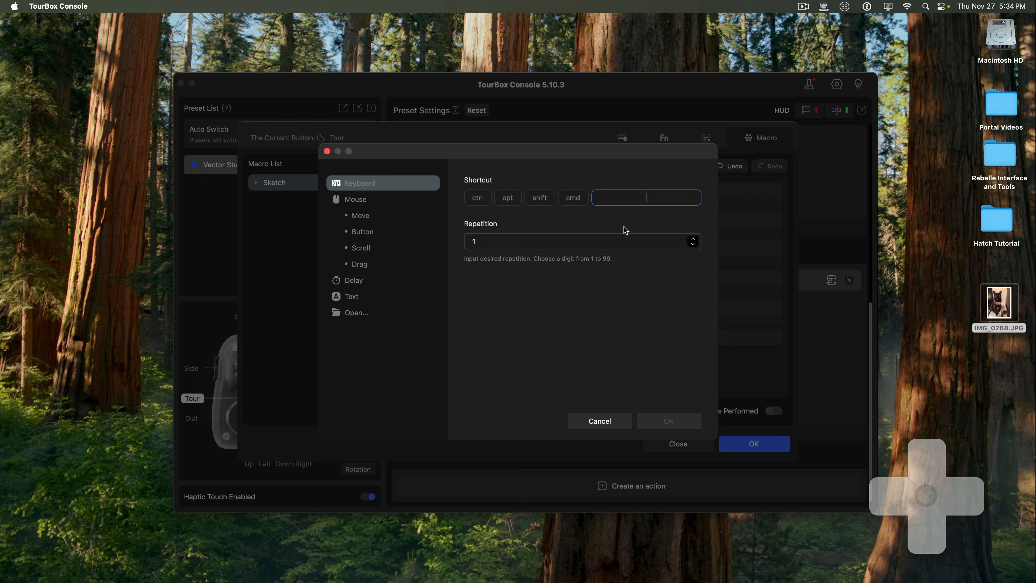
pyautogui.press('Return')
pyautogui.click(669, 421)
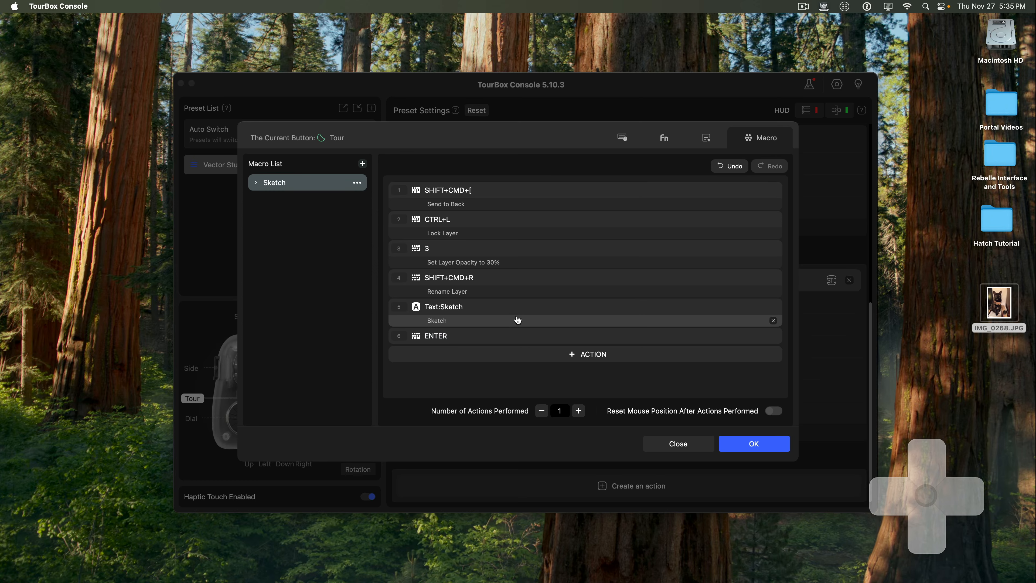
# - Add the Sketch macro to the Macros TourMenu and assign that menu to the Tour button
pyautogui.click(712, 142)
pyautogui.moveTo(331, 219)
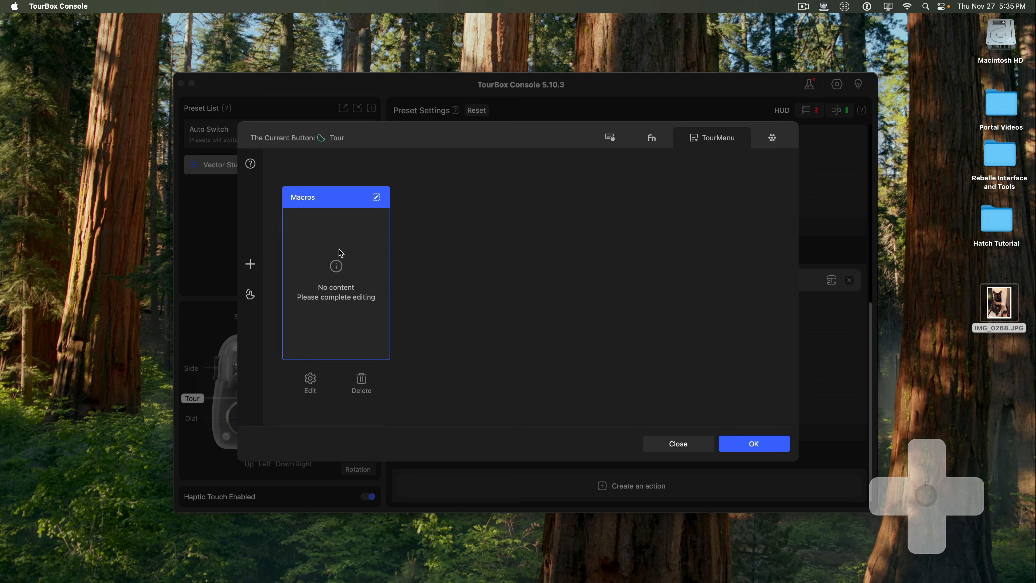
pyautogui.click(311, 382)
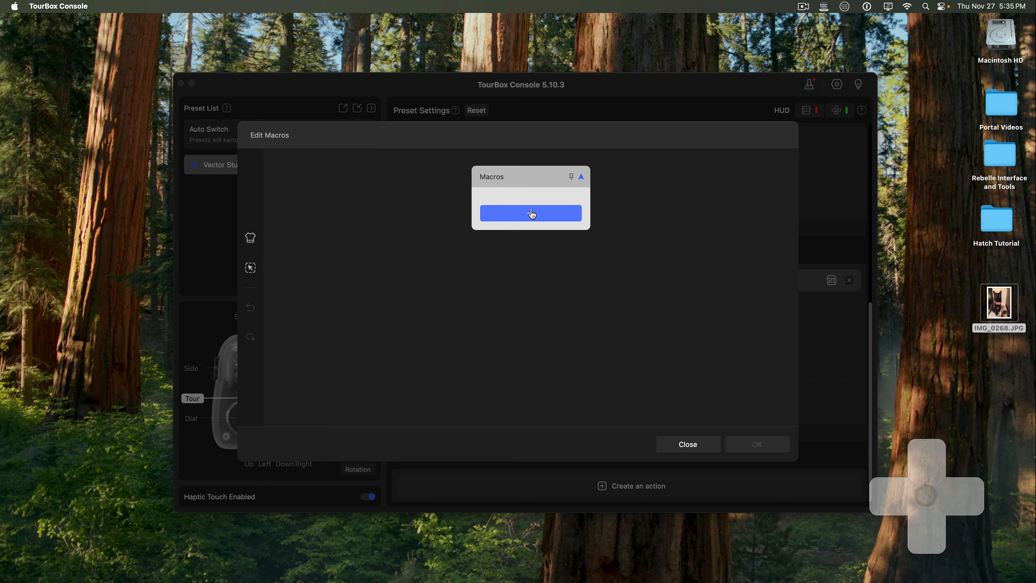
pyautogui.click(531, 213)
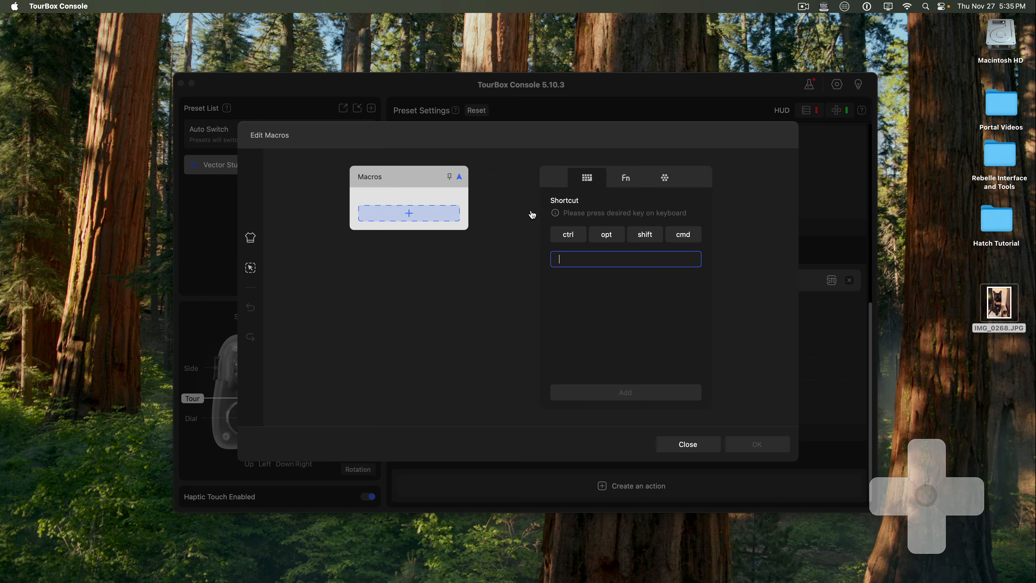
pyautogui.click(666, 178)
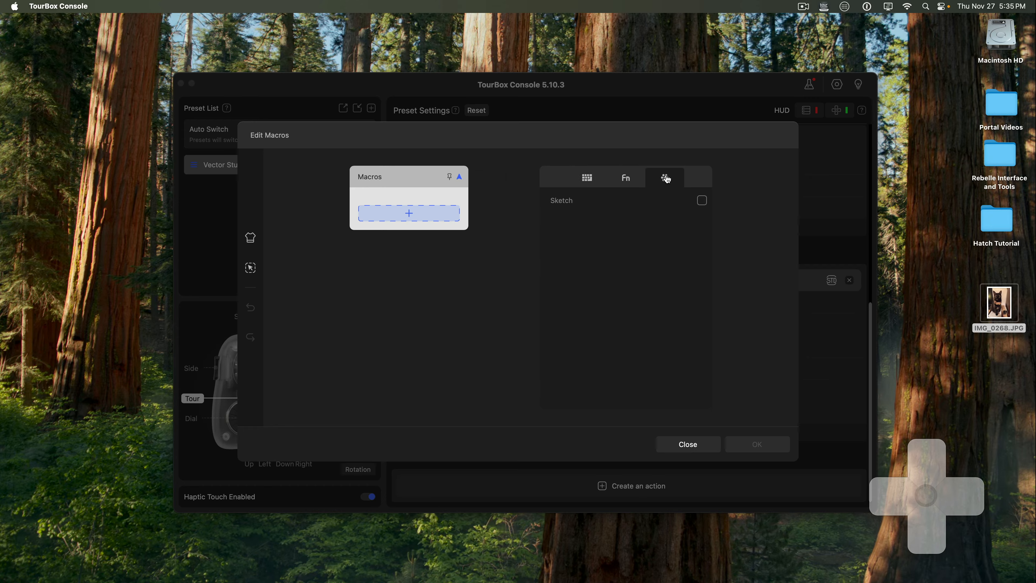
pyautogui.click(702, 201)
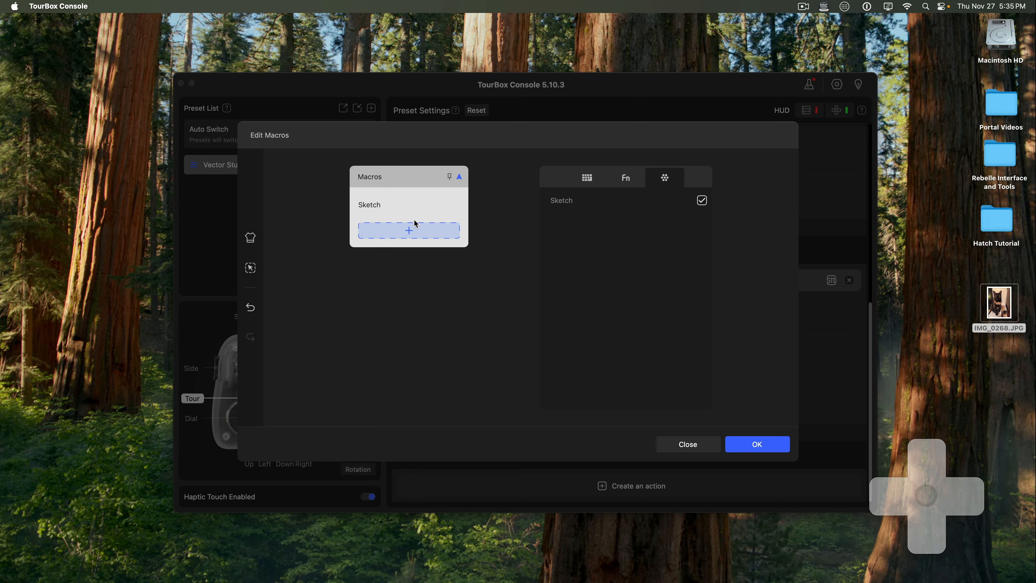
pyautogui.click(765, 440)
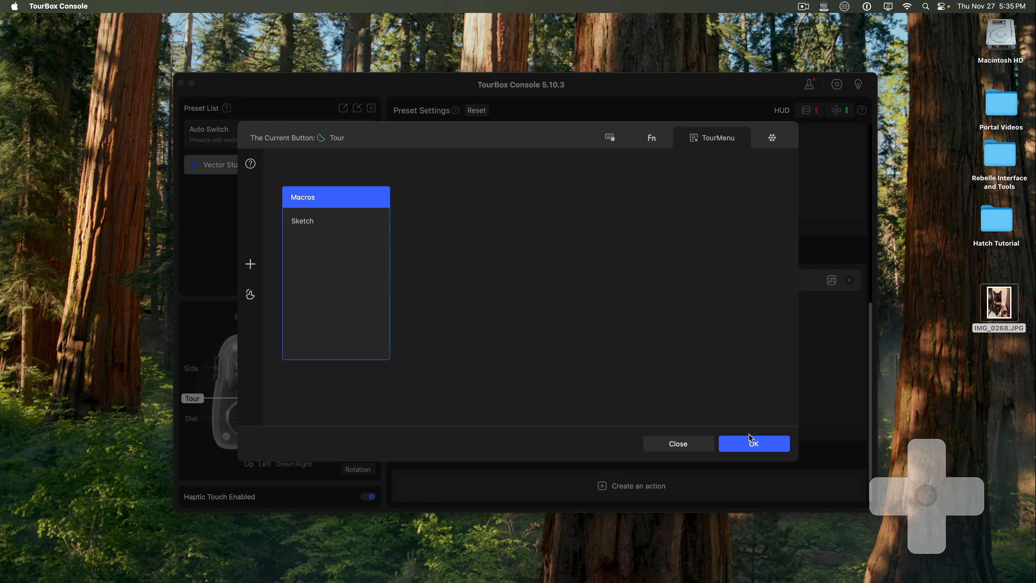
pyautogui.click(752, 443)
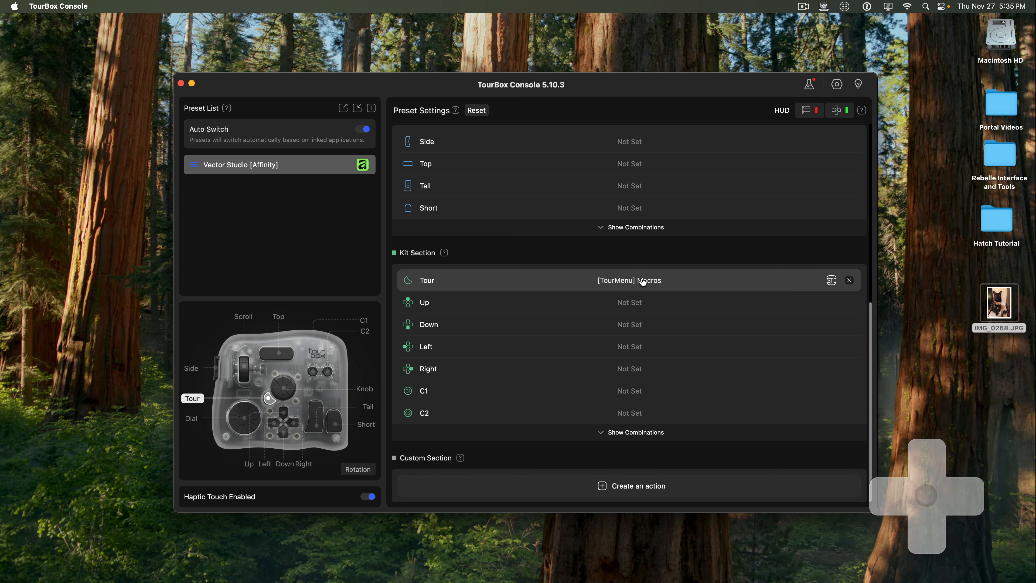
# - Switch to Affinity and run the Sketch macro from the Macros TourMenu on the IMG_0268 layer
pyautogui.press('super+Tab')
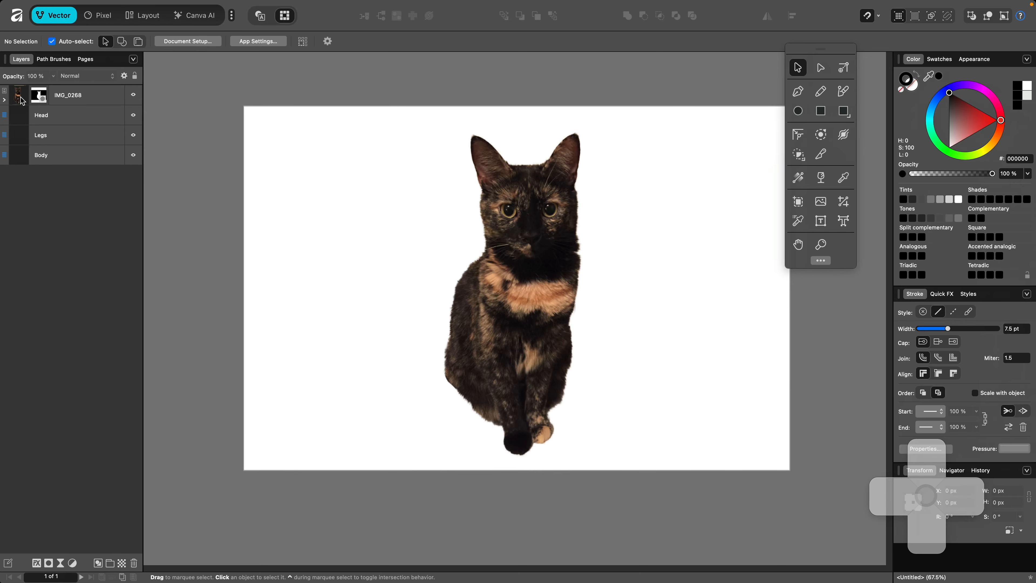
pyautogui.click(22, 100)
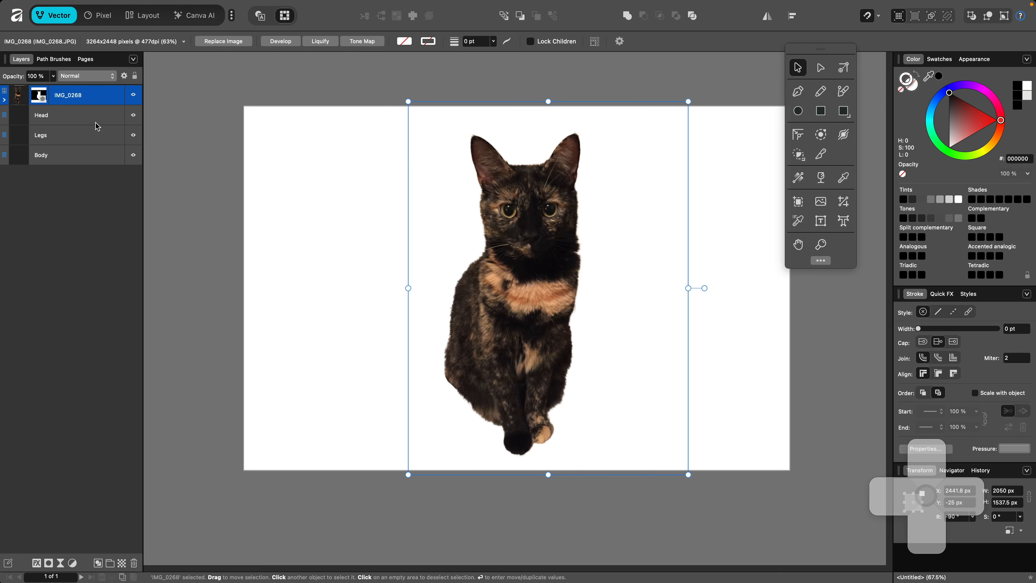
pyautogui.hotkey('ctrl', 'alt', 'm')
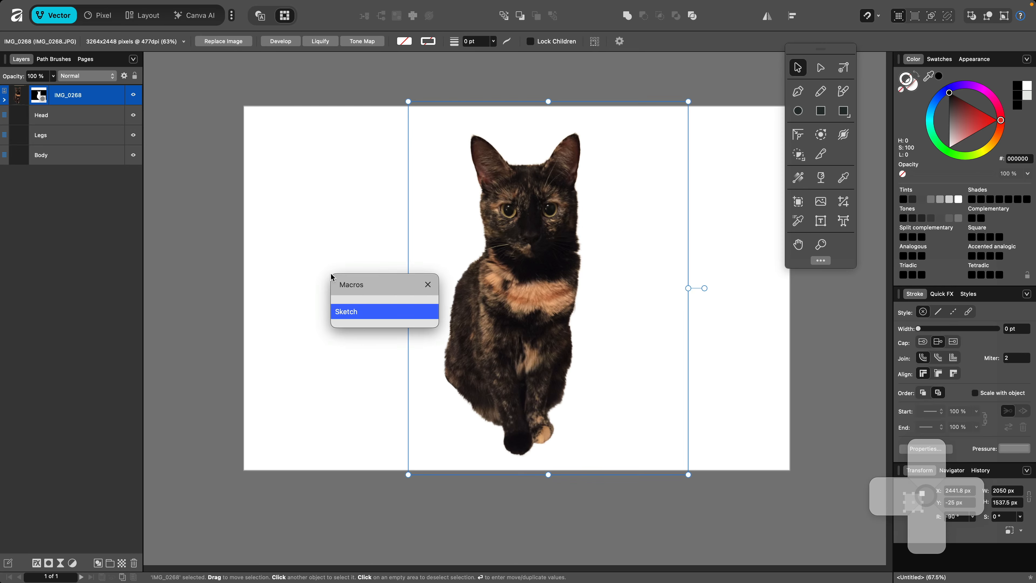
pyautogui.click(358, 315)
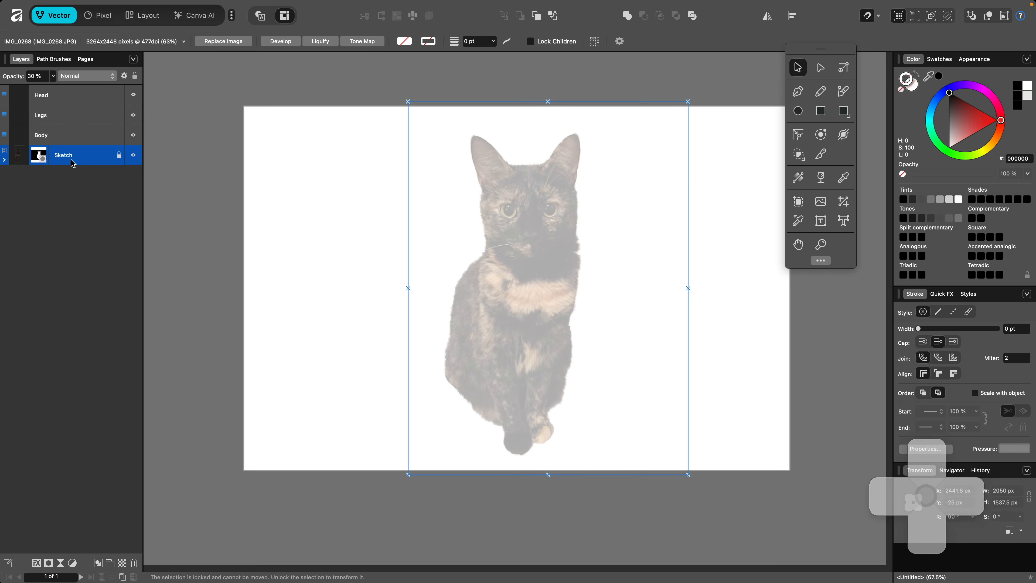
# - Deselect the Sketch layer and close the D-pad HUD
pyautogui.click(118, 156)
pyautogui.click(320, 273)
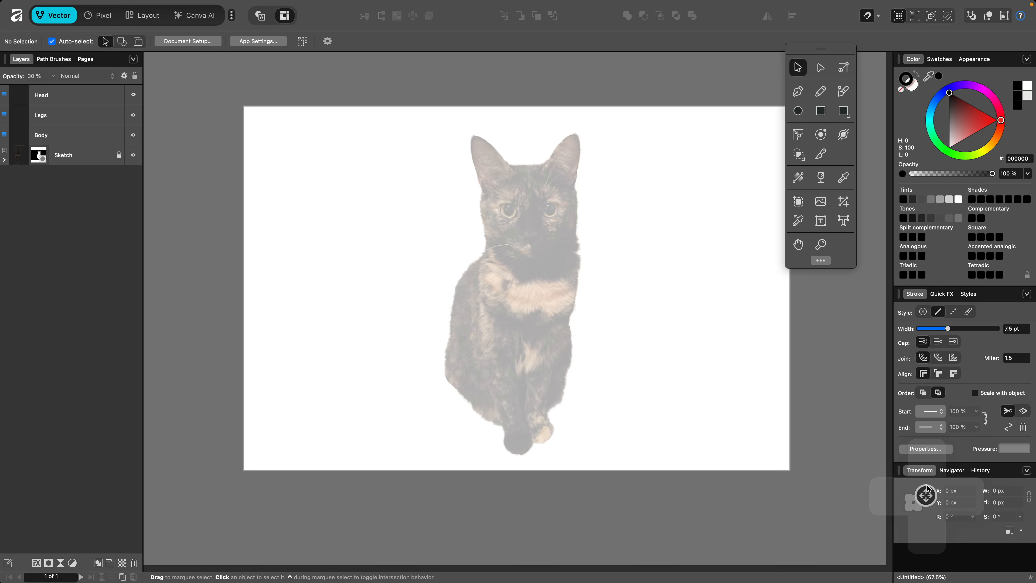
pyautogui.rightClick(926, 495)
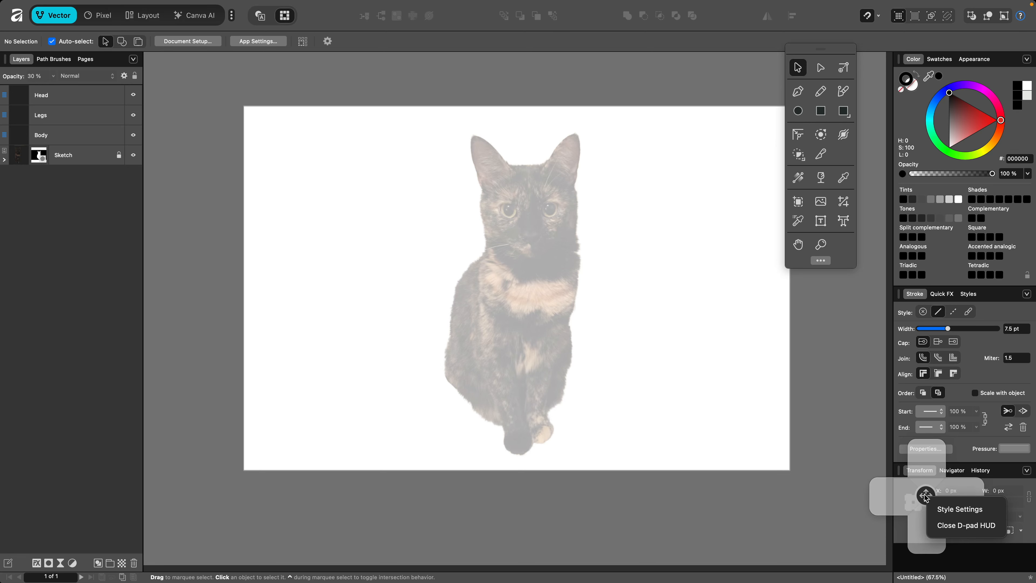
pyautogui.click(956, 526)
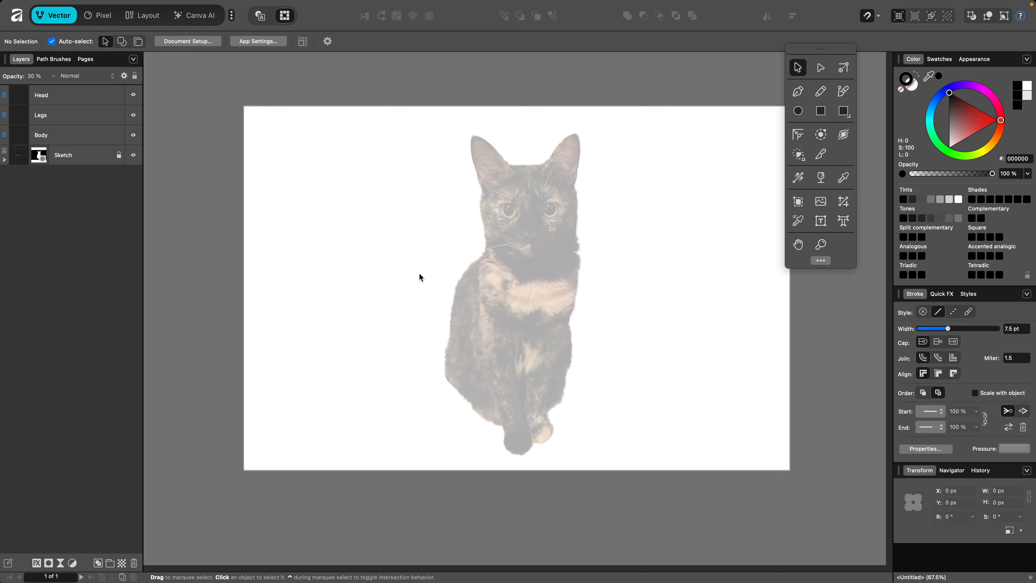
# - Switch to TourBox Console and copy the Tour button's Sketch macro under the name "Skunkworks"
pyautogui.press('super+Tab')
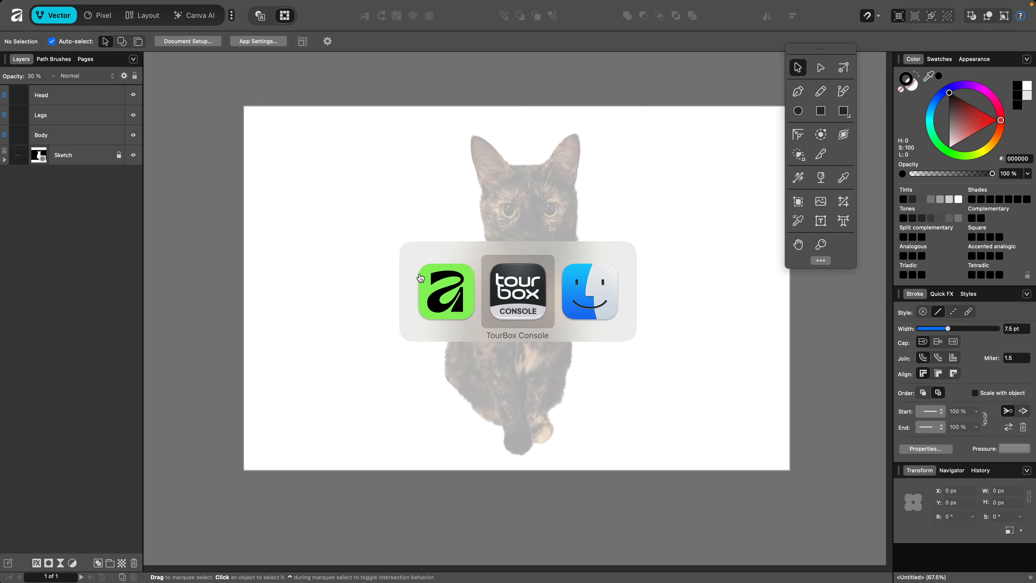
pyautogui.click(520, 291)
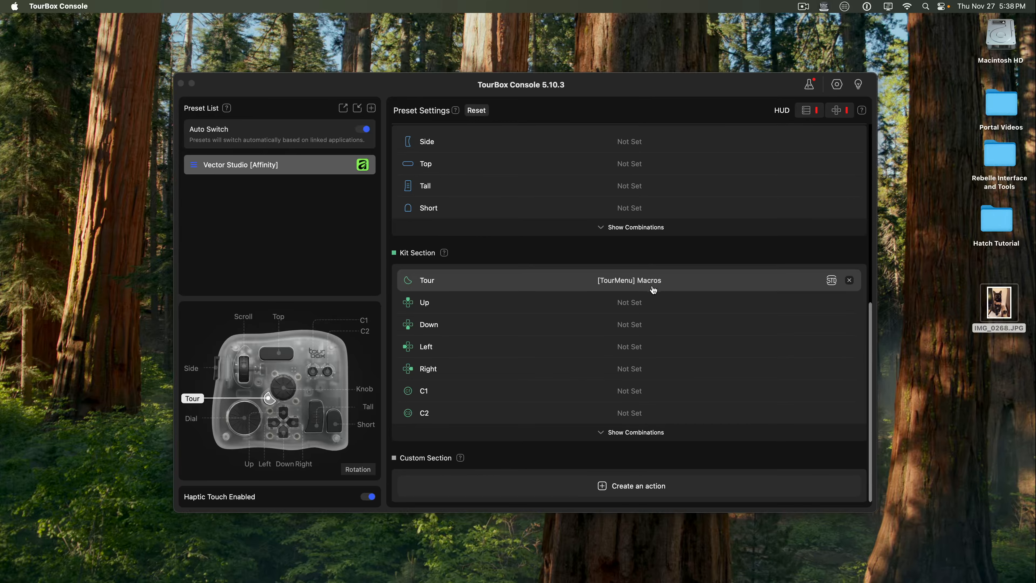
pyautogui.click(648, 281)
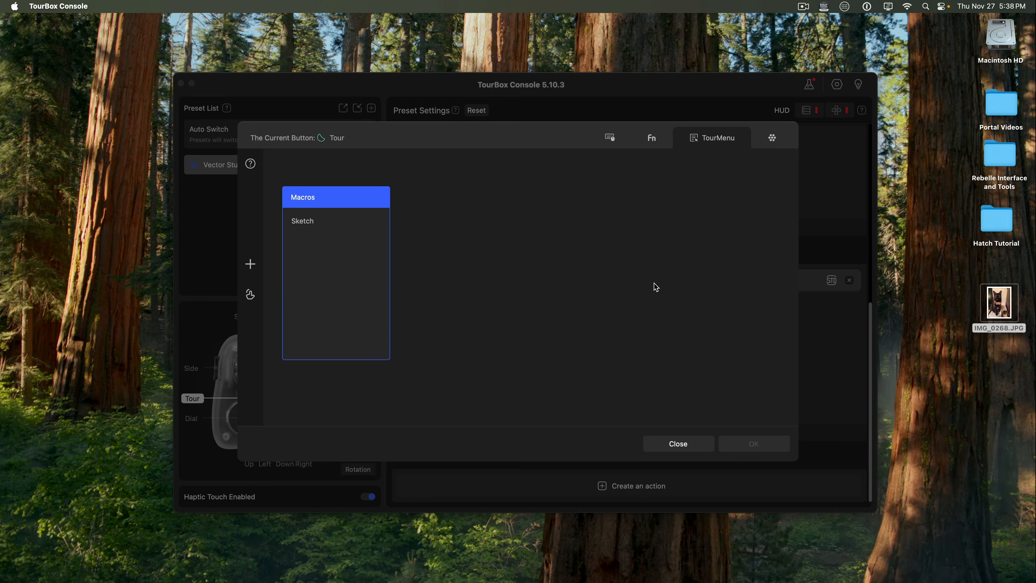
pyautogui.moveTo(375, 197)
pyautogui.click(773, 138)
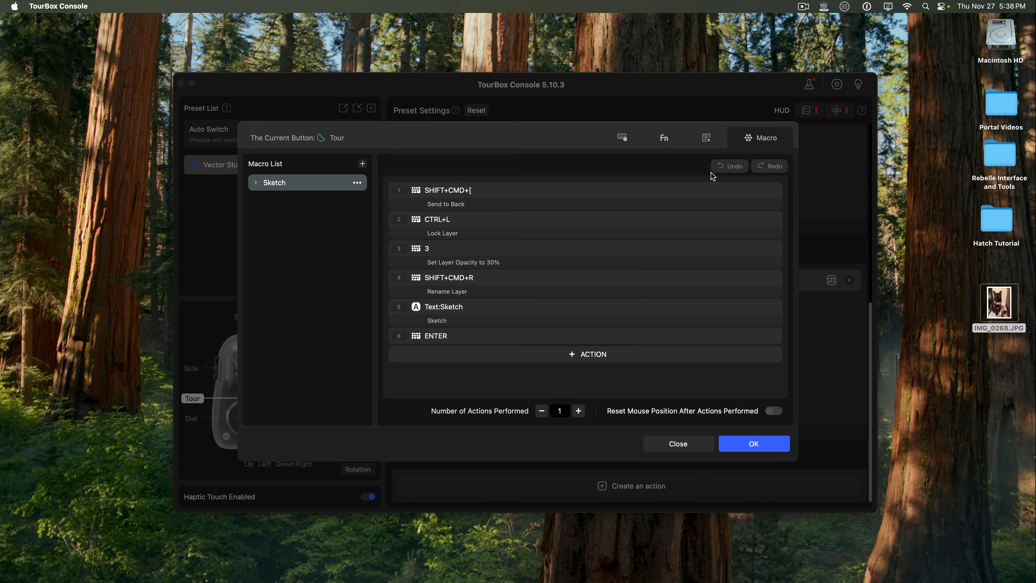
pyautogui.moveTo(626, 250)
pyautogui.click(357, 183)
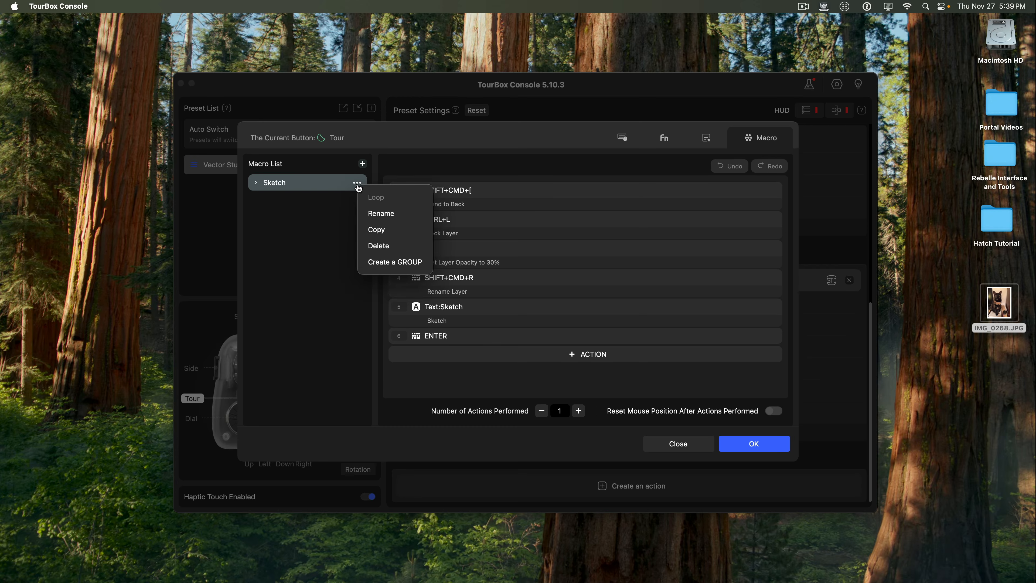
pyautogui.click(373, 229)
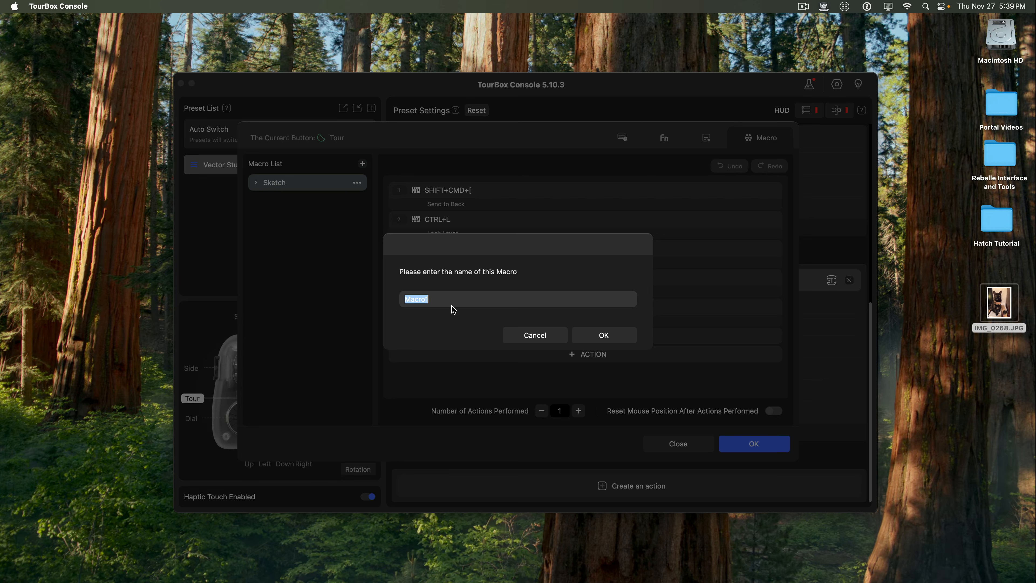
pyautogui.write('Skunkworks')
pyautogui.click(612, 336)
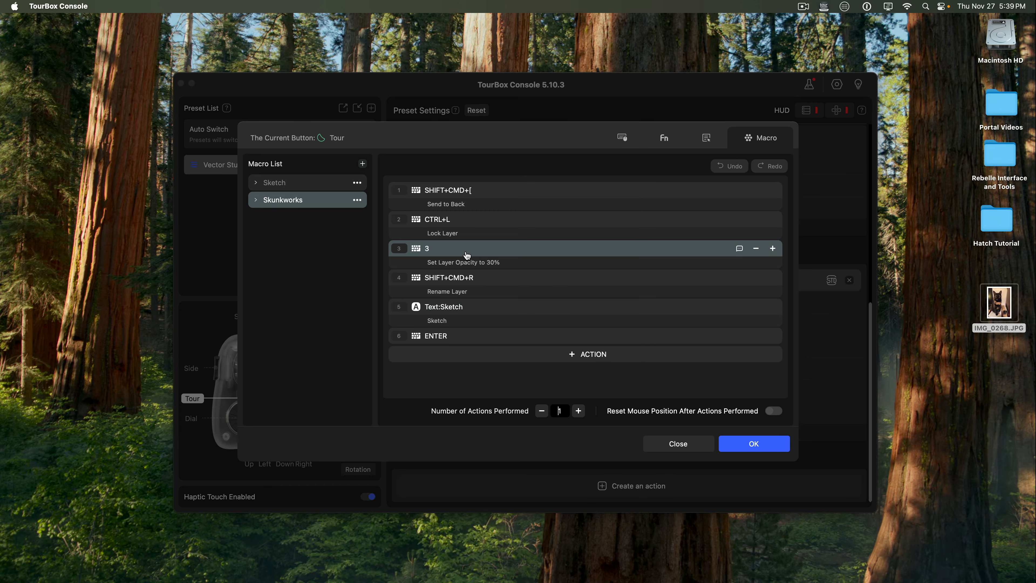
# - Remove the layer opacity action from the Skunkworks macro and change its text action to enter "Skunkworks"
pyautogui.click(757, 249)
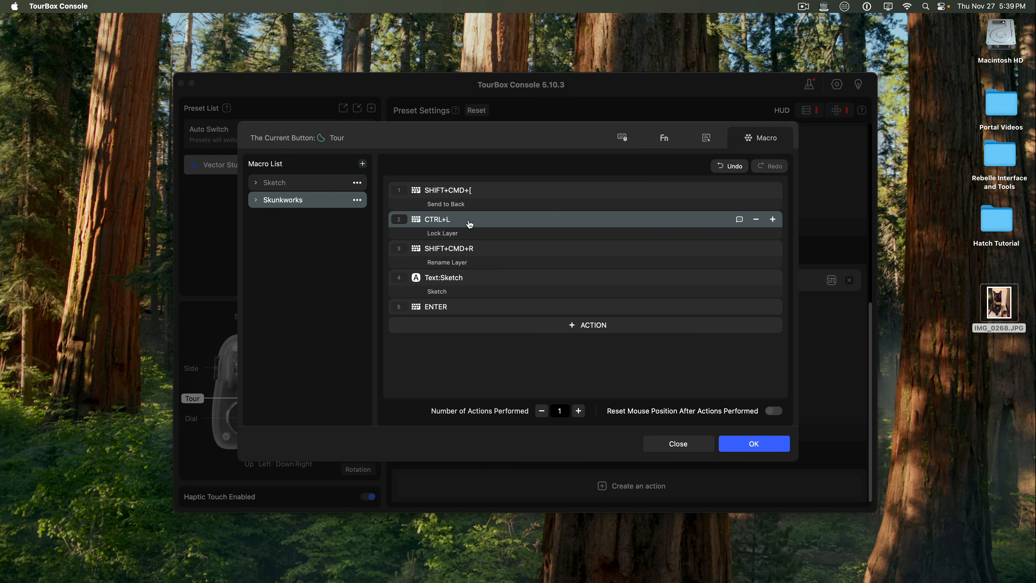
pyautogui.doubleClick(450, 280)
pyautogui.moveTo(504, 198); pyautogui.dragTo(465, 200)
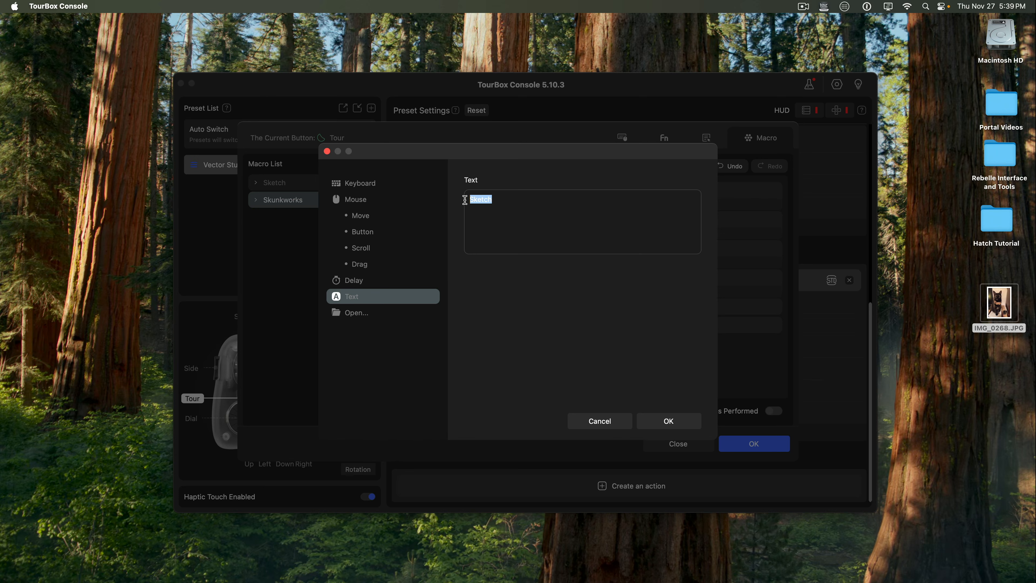
pyautogui.write('Skunkworks')
pyautogui.click(673, 421)
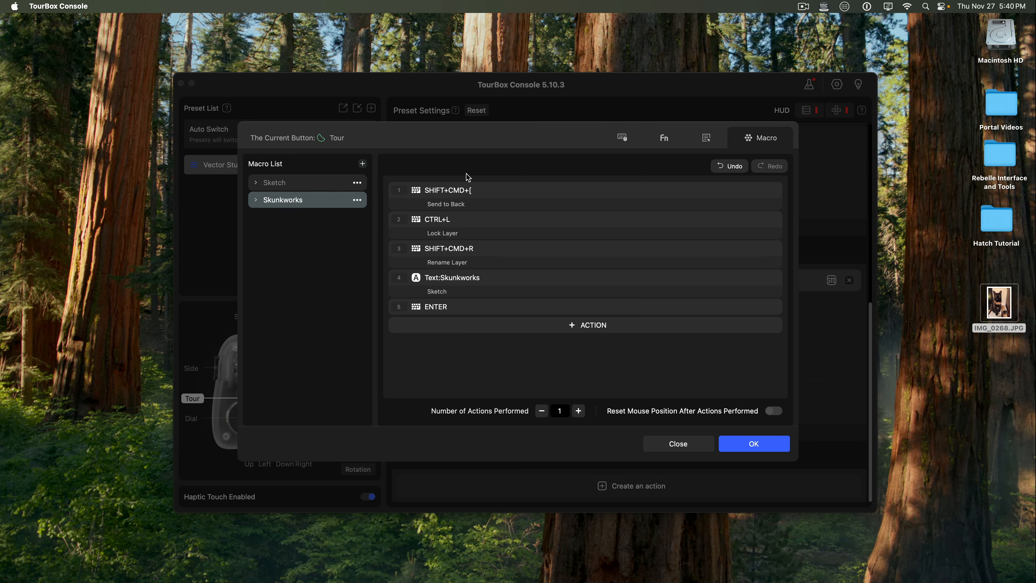
# - Add an OPT+CMD+L keyboard action with the note "New Container Layer" and make it the first action of the Skunkworks macro
pyautogui.click(572, 327)
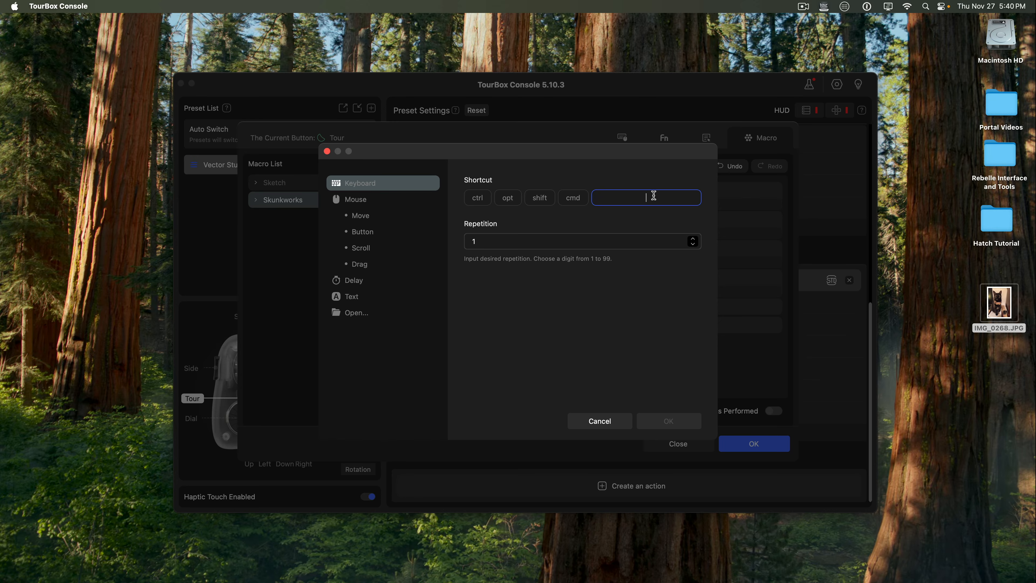
pyautogui.press('l')
pyautogui.click(508, 198)
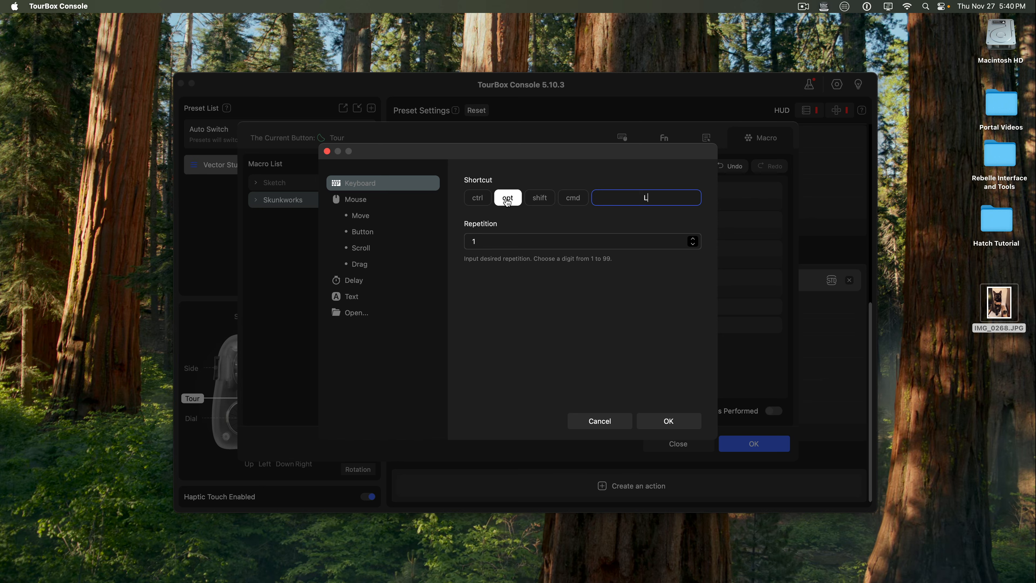
pyautogui.click(566, 198)
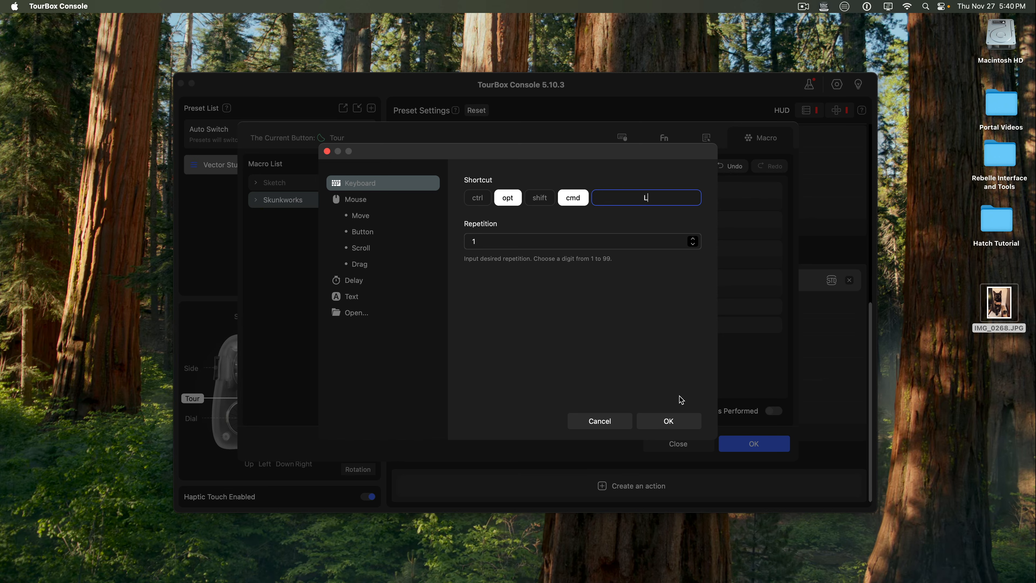
pyautogui.click(669, 423)
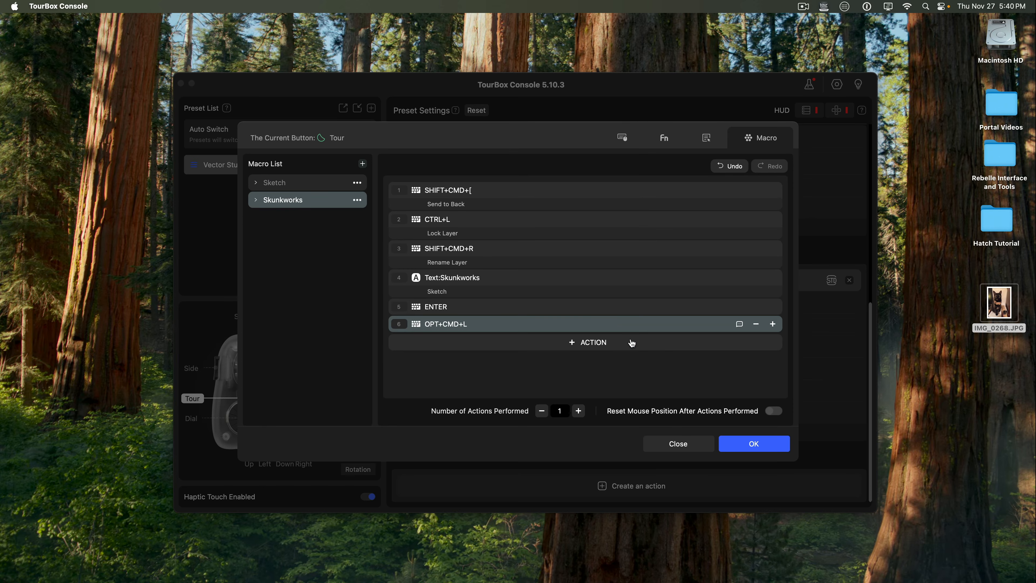
pyautogui.click(739, 324)
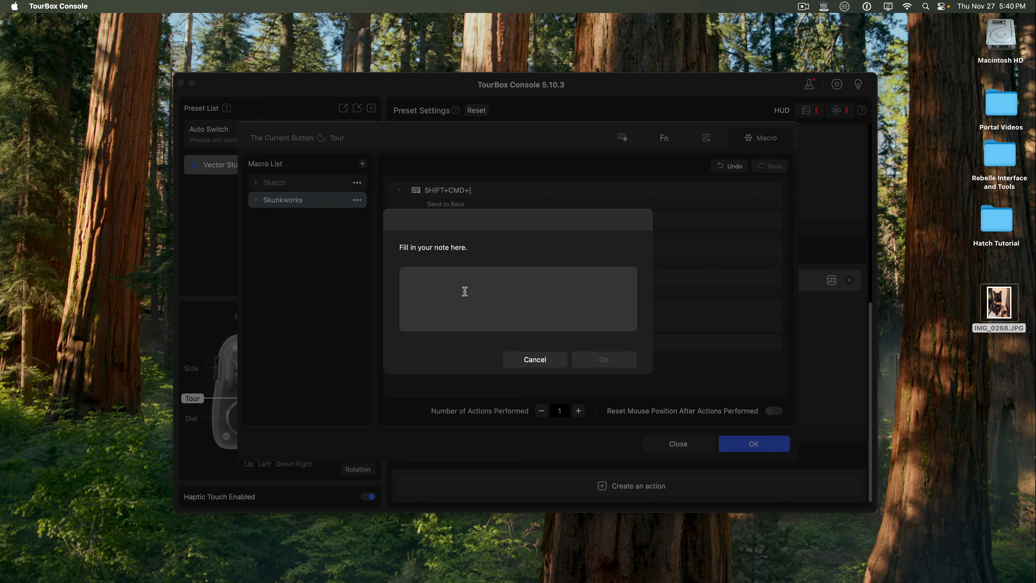
pyautogui.write('New Container Layer')
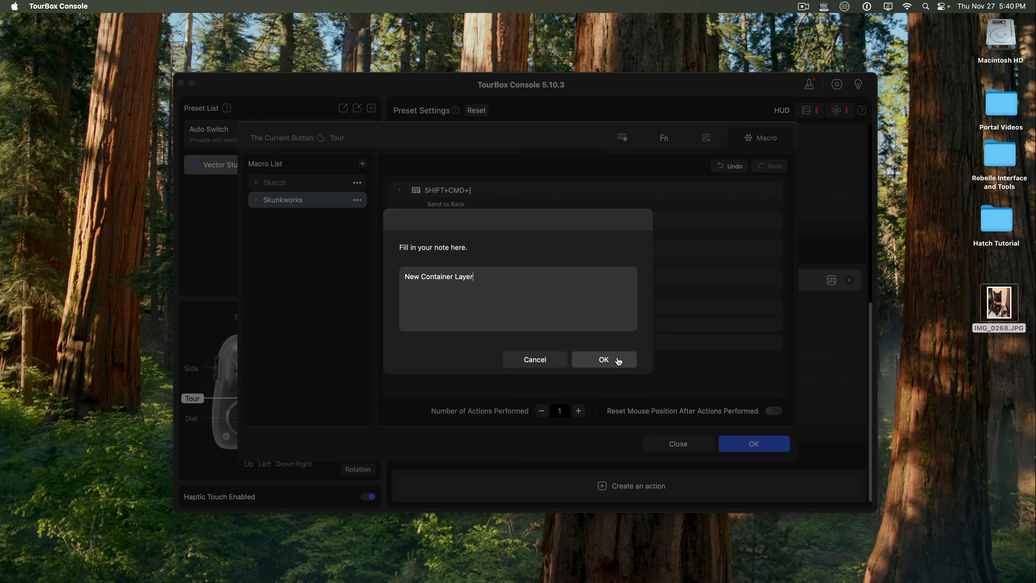
pyautogui.click(605, 359)
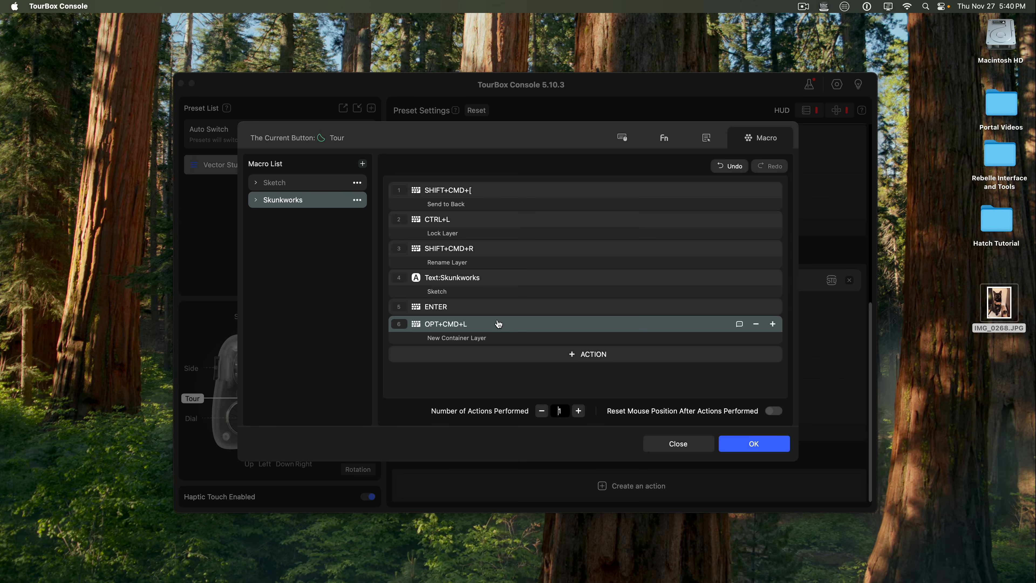
pyautogui.moveTo(494, 325); pyautogui.dragTo(492, 190)
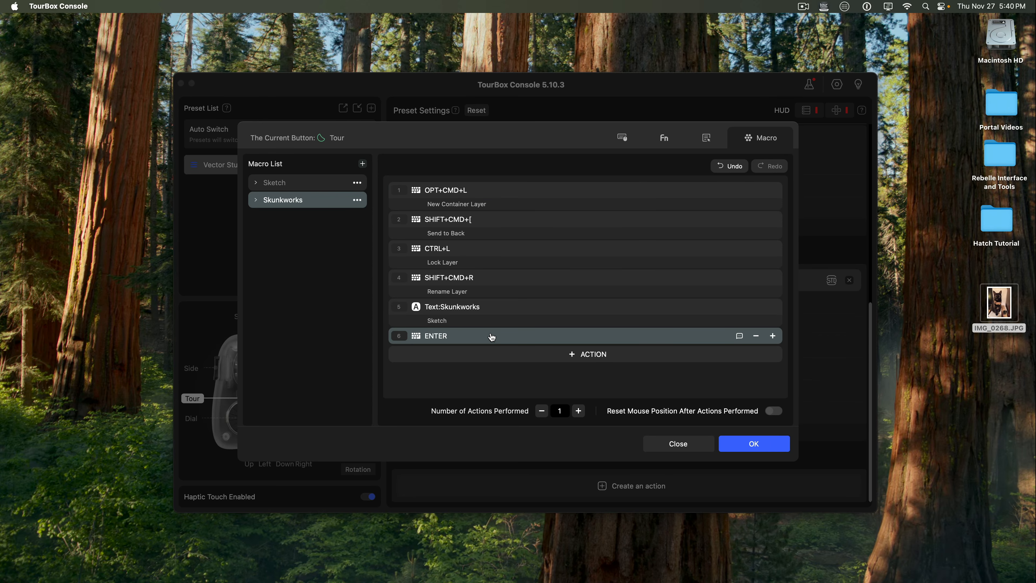
# - Add a CTRL+H keyboard action with the note "Hide Layer" and place it directly after the Lock Layer action
pyautogui.click(573, 355)
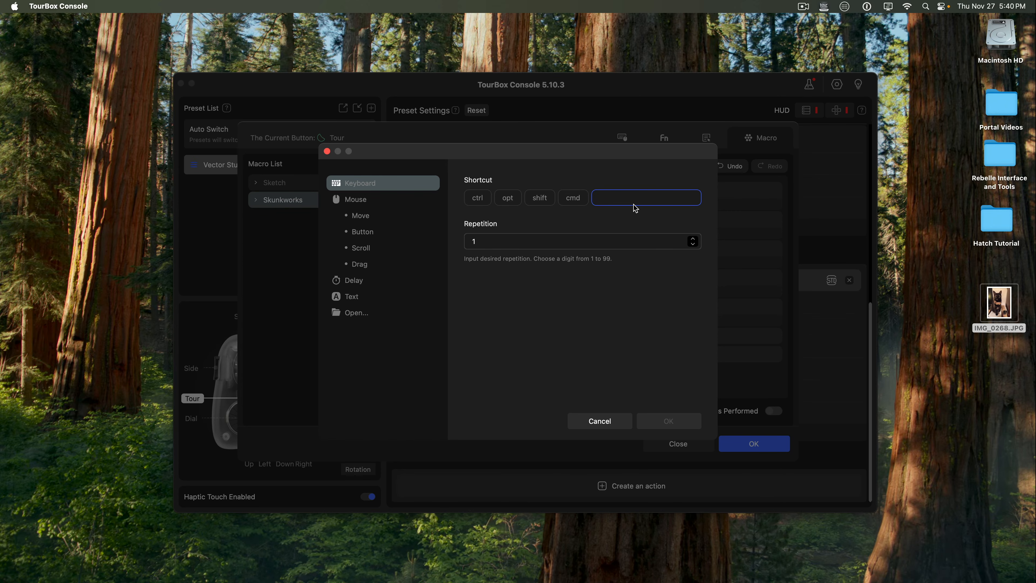
pyautogui.hotkey('ctrl', 'h')
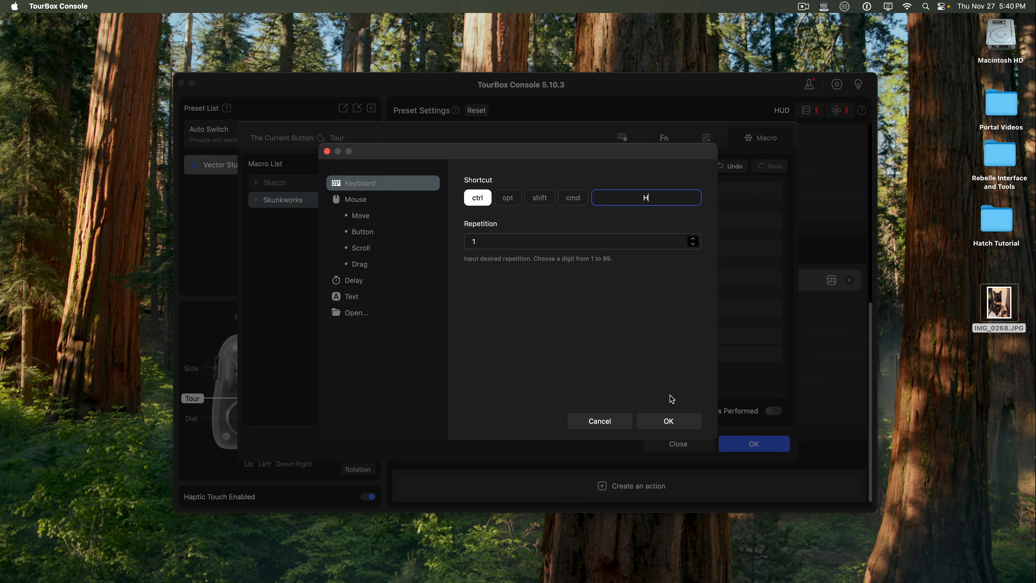
pyautogui.click(669, 421)
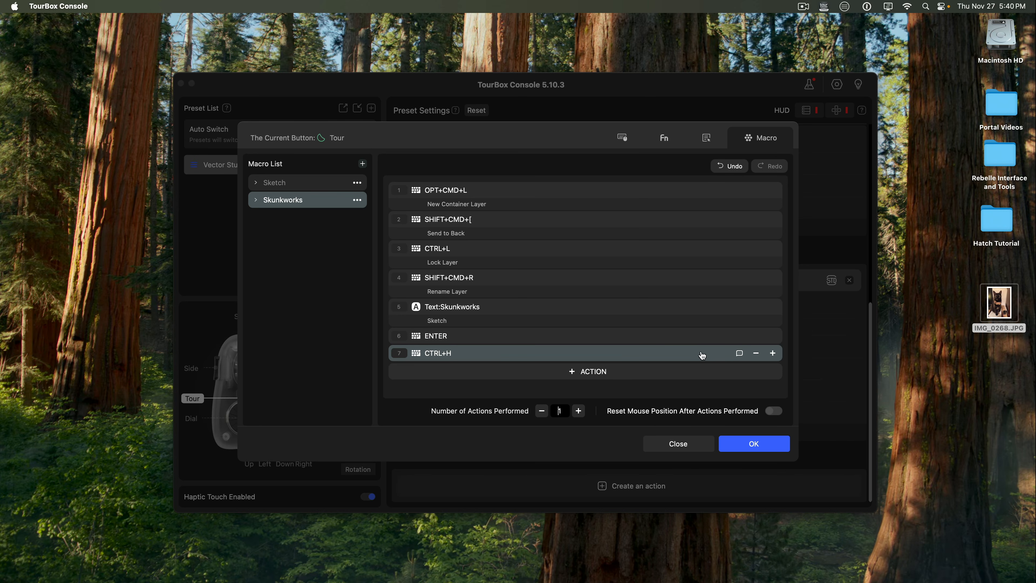
pyautogui.click(739, 353)
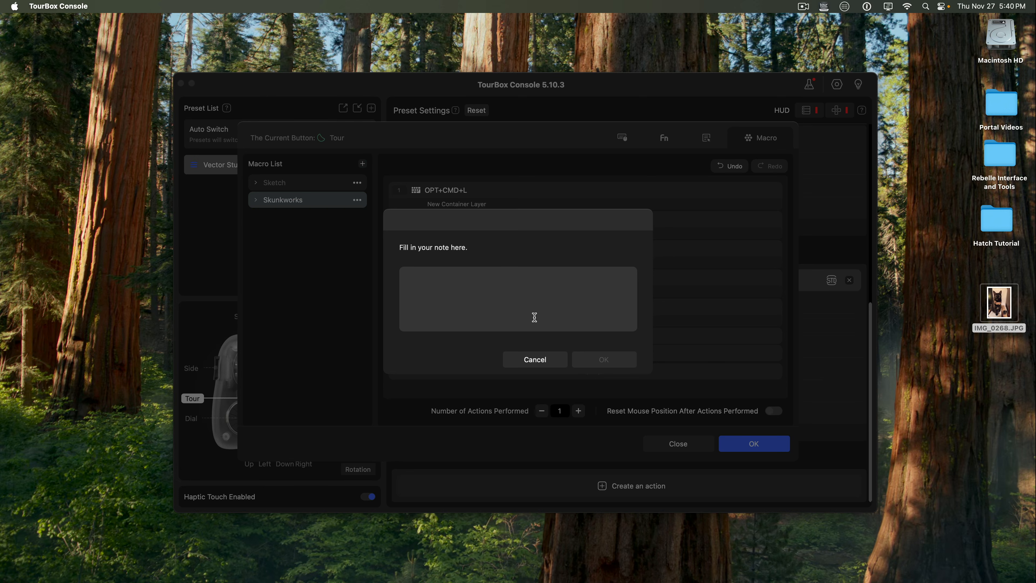
pyautogui.write('Hide Layer')
pyautogui.click(604, 359)
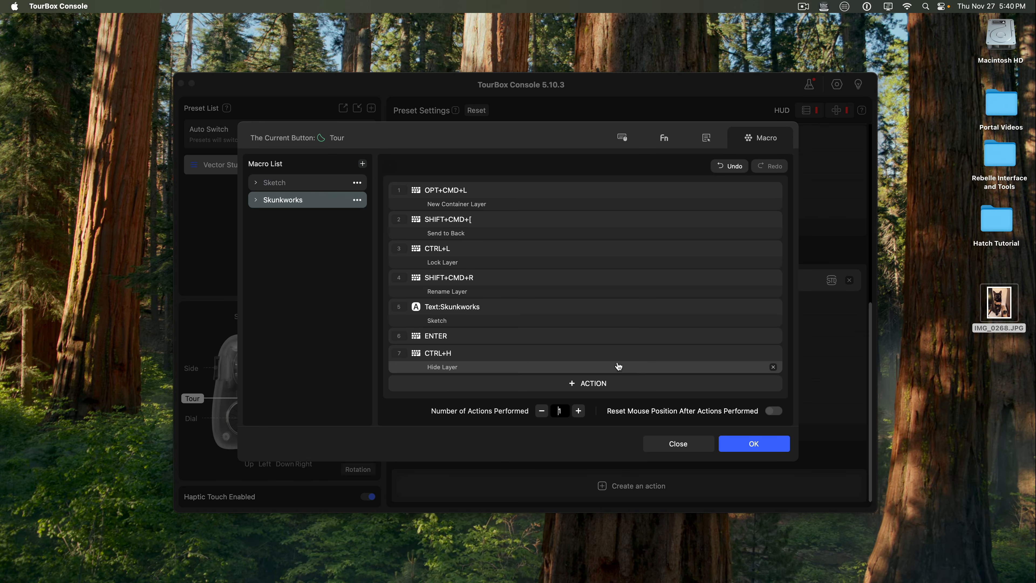
pyautogui.click(619, 365)
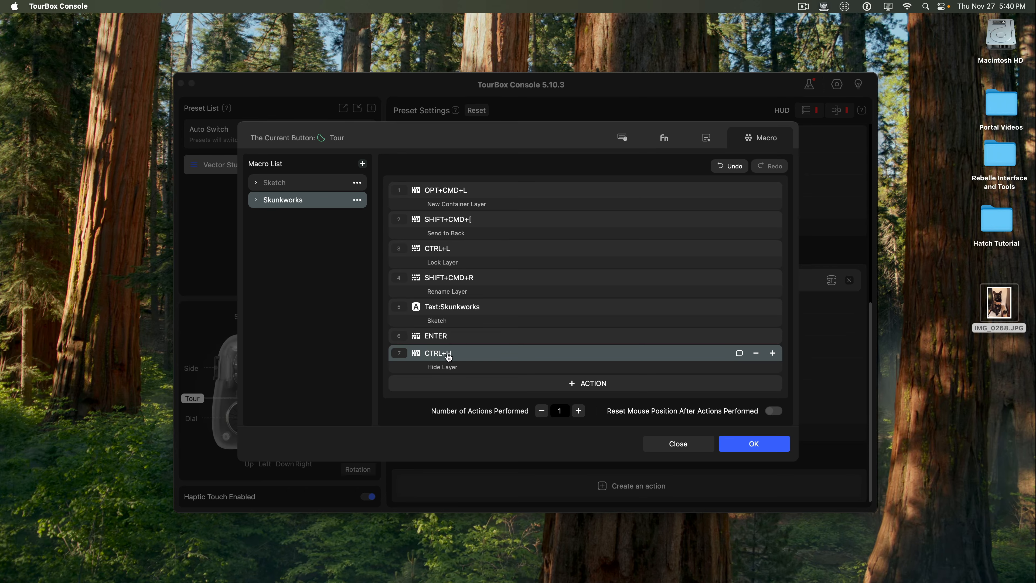
pyautogui.moveTo(447, 356); pyautogui.dragTo(462, 278)
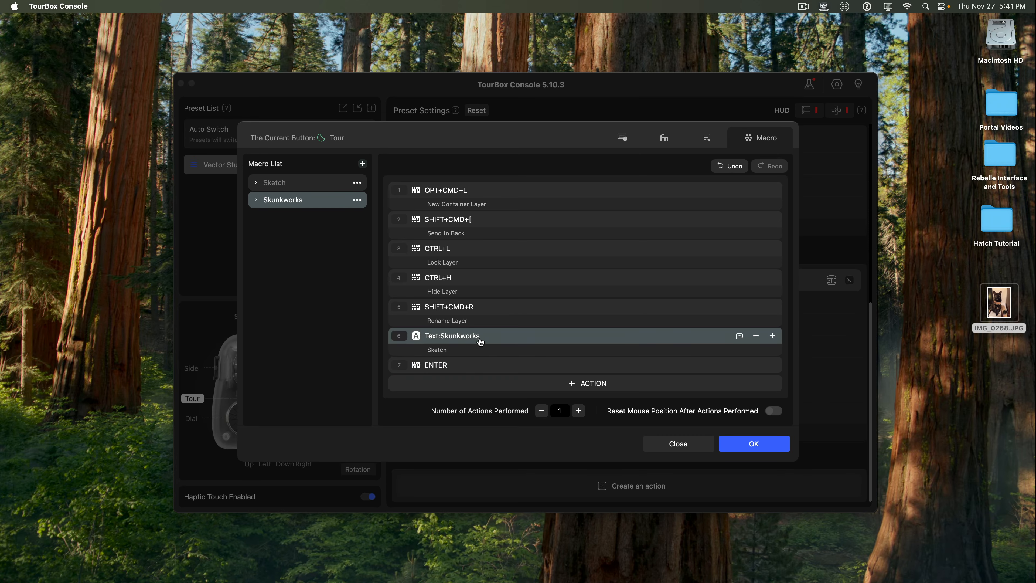
# - Change the note of the Skunkworks text action to "Skunkworks"
pyautogui.click(439, 348)
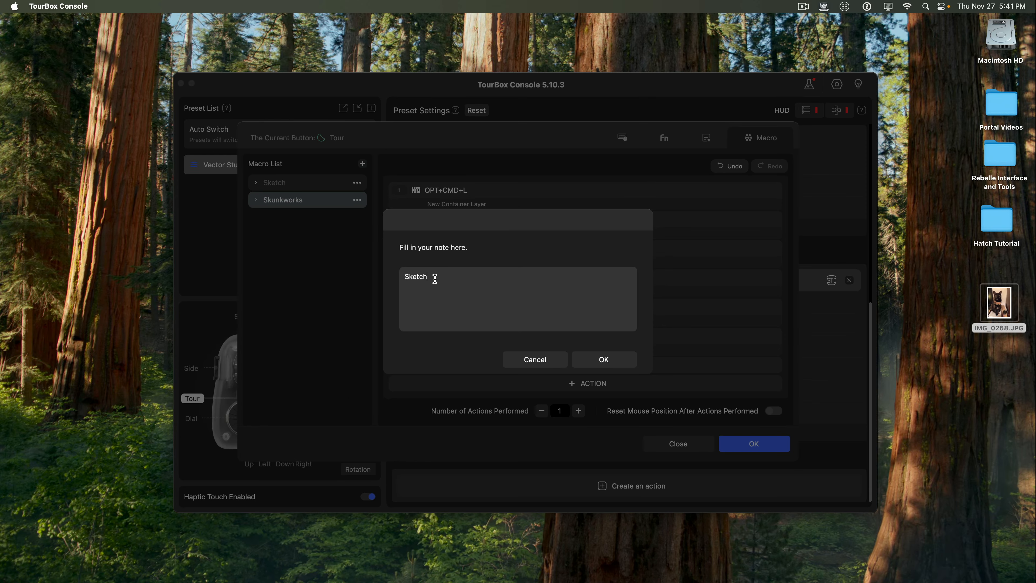
pyautogui.moveTo(429, 277); pyautogui.dragTo(391, 277)
pyautogui.write('Skunkworks')
pyautogui.click(619, 358)
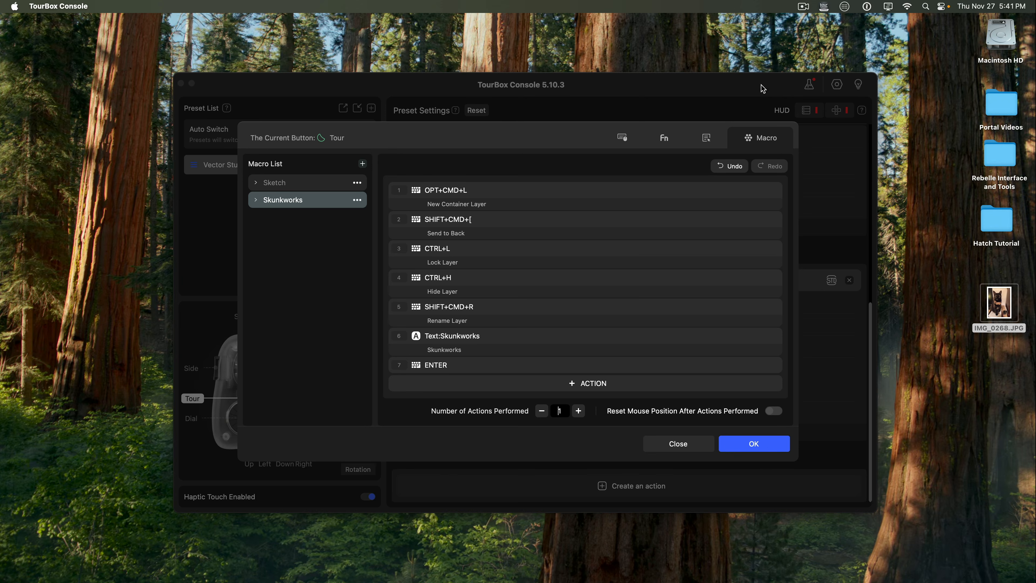
# - Add the Skunkworks macro to the Macros TourMenu and switch the menu to the dark appearance
pyautogui.click(706, 138)
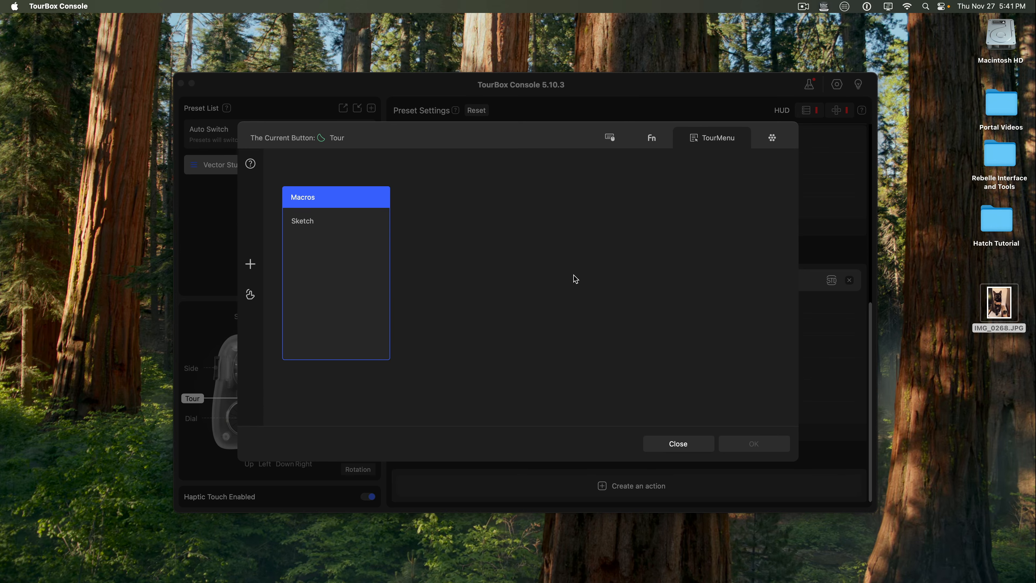
pyautogui.click(362, 200)
pyautogui.click(311, 379)
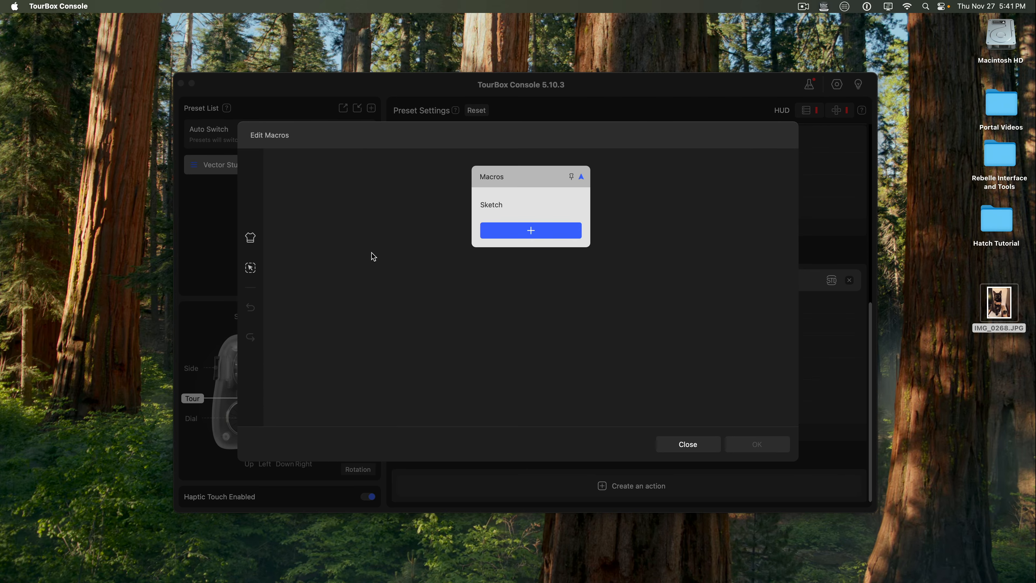
pyautogui.click(533, 235)
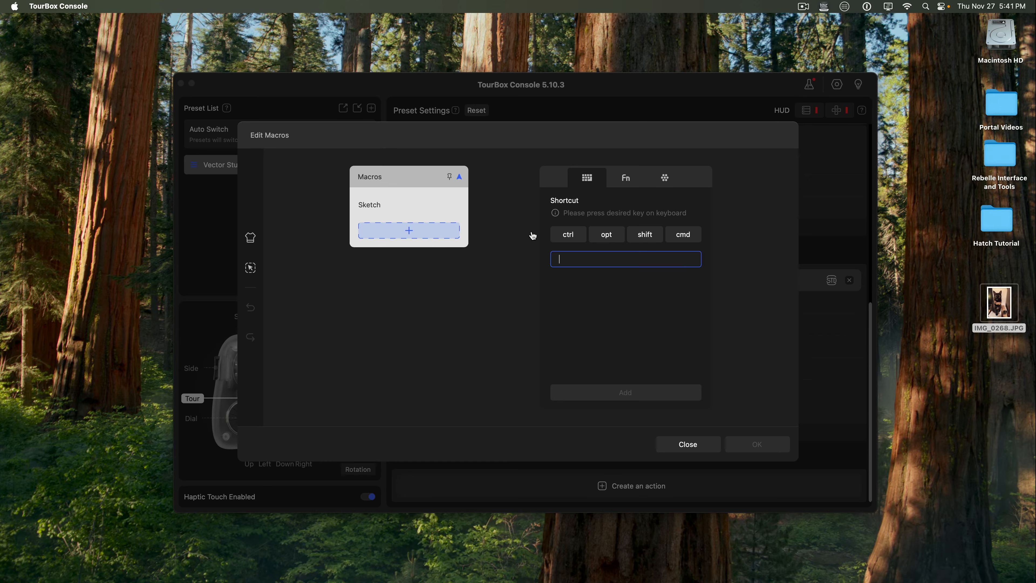
pyautogui.click(666, 178)
pyautogui.click(700, 220)
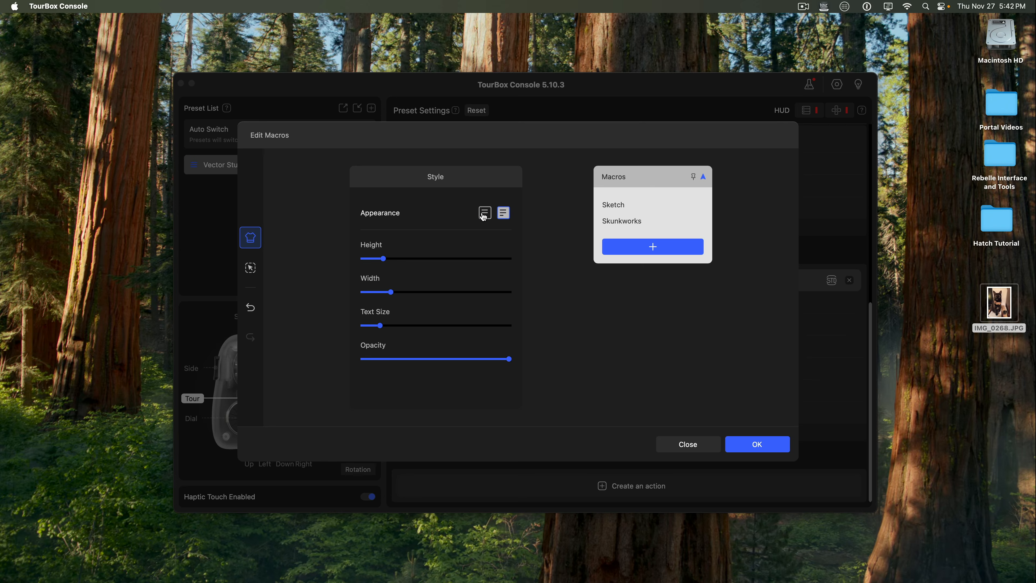
pyautogui.click(484, 213)
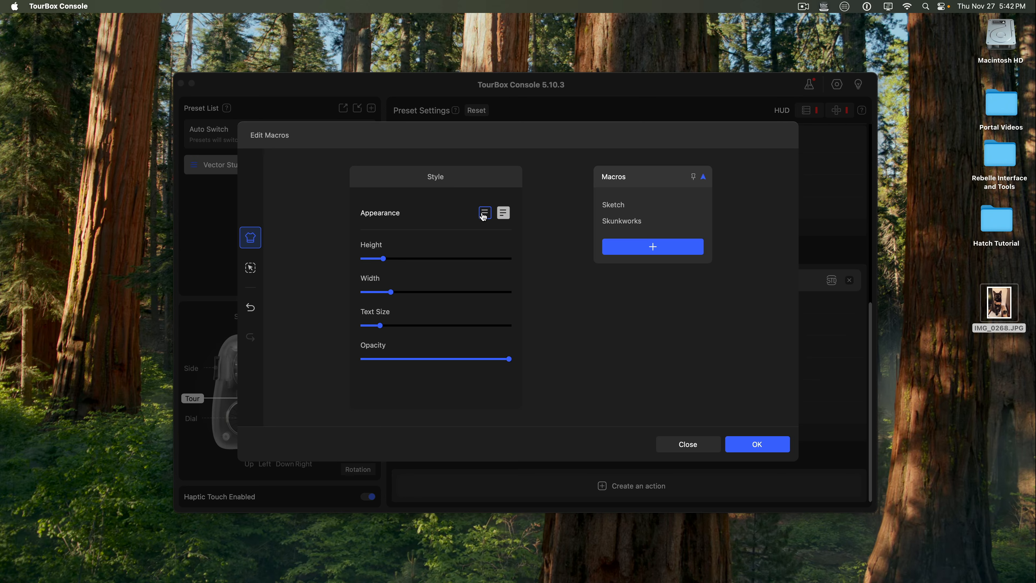
# - Restyle the Macros TourMenu with opacity at about half, larger text, a narrower width and a slightly smaller height
pyautogui.click(506, 359)
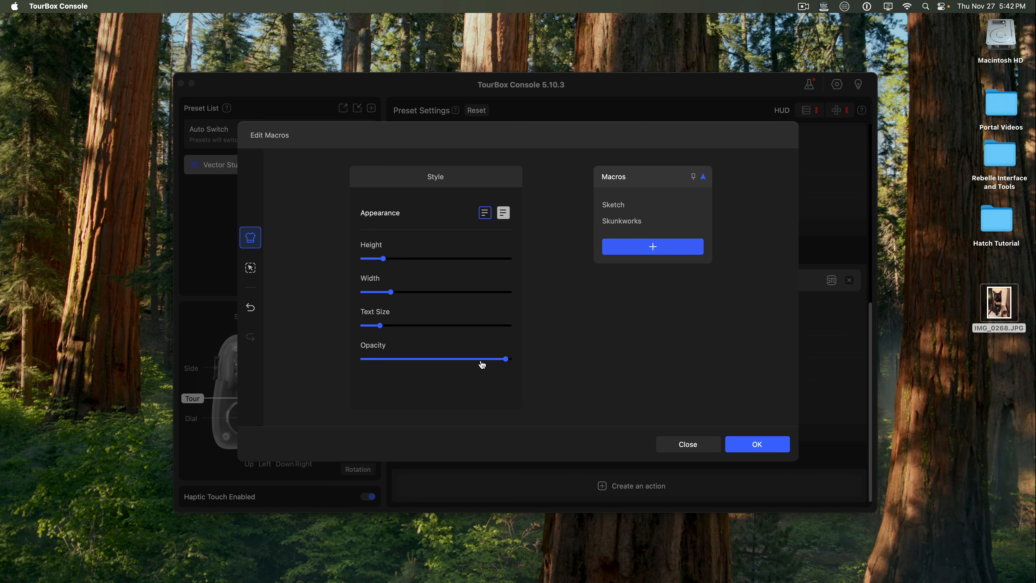
pyautogui.click(501, 360)
pyautogui.moveTo(451, 362); pyautogui.dragTo(436, 361)
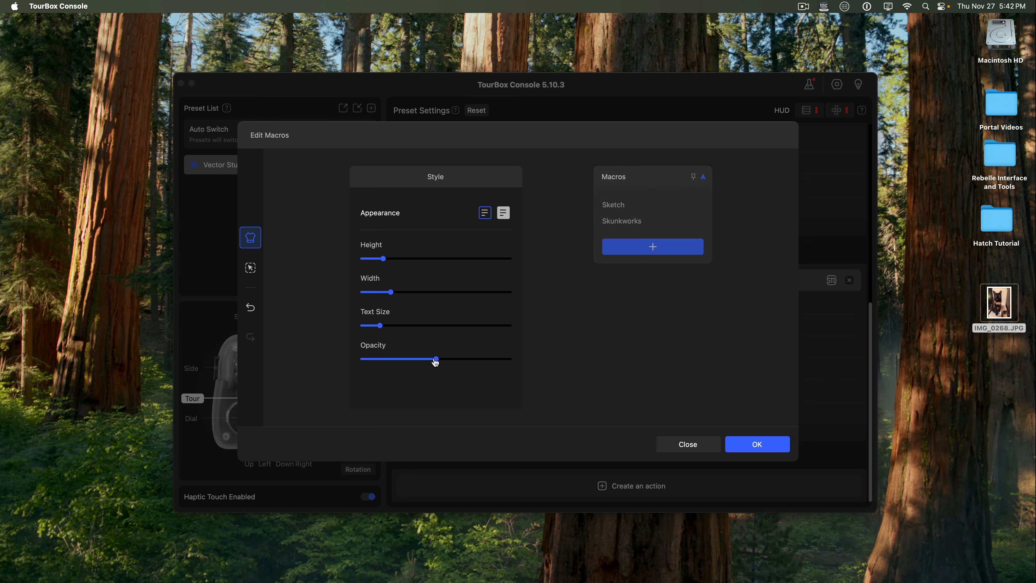
pyautogui.moveTo(381, 329); pyautogui.dragTo(445, 328)
pyautogui.moveTo(400, 292); pyautogui.dragTo(378, 295)
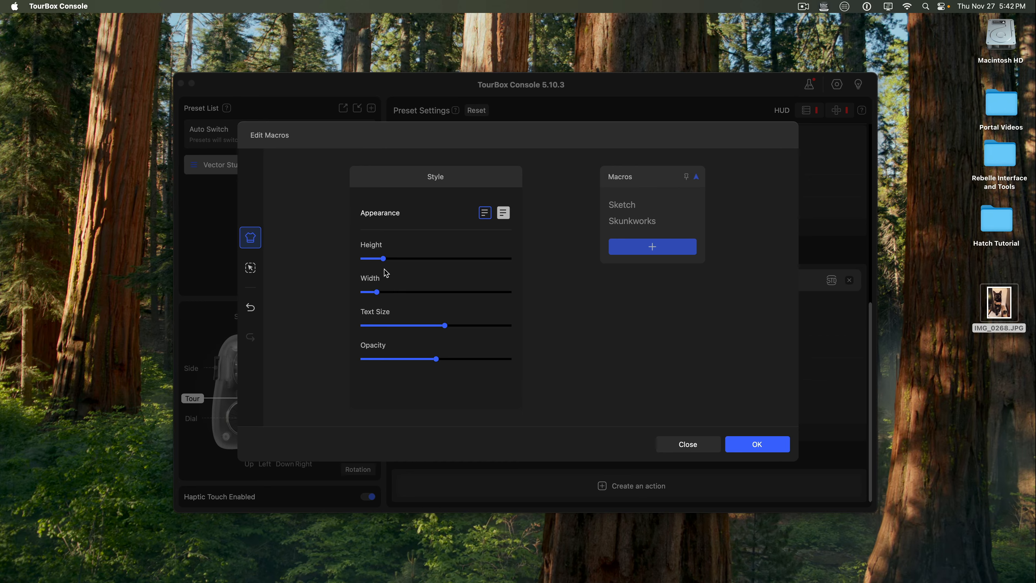
pyautogui.moveTo(383, 260)
pyautogui.mouseDown()
pyautogui.moveTo(362, 262)
pyautogui.moveTo(383, 262)
pyautogui.mouseUp()
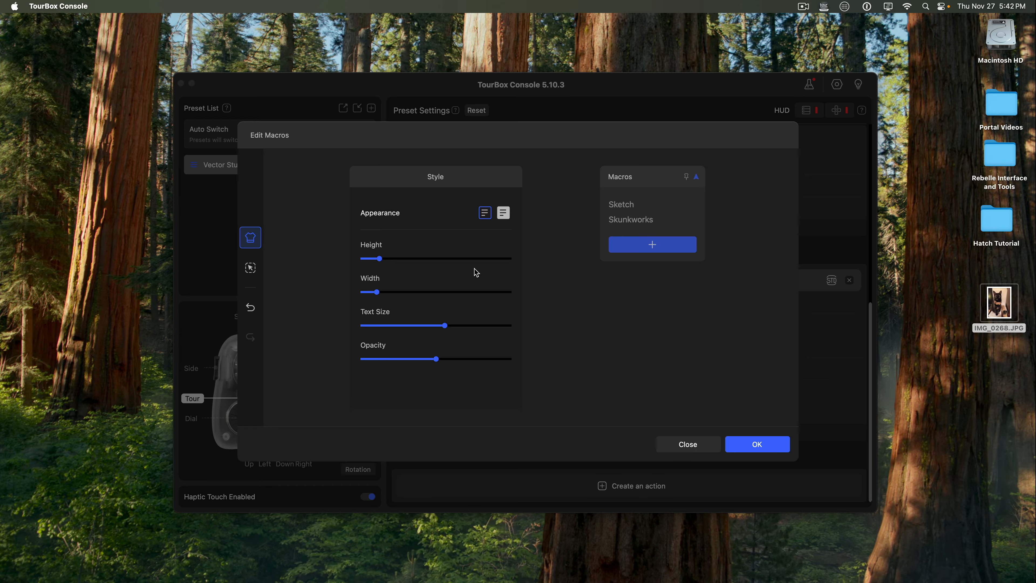
# - Insert a divider between the Sketch and Skunkworks entries of the Macros TourMenu and remove it again
pyautogui.moveTo(659, 203)
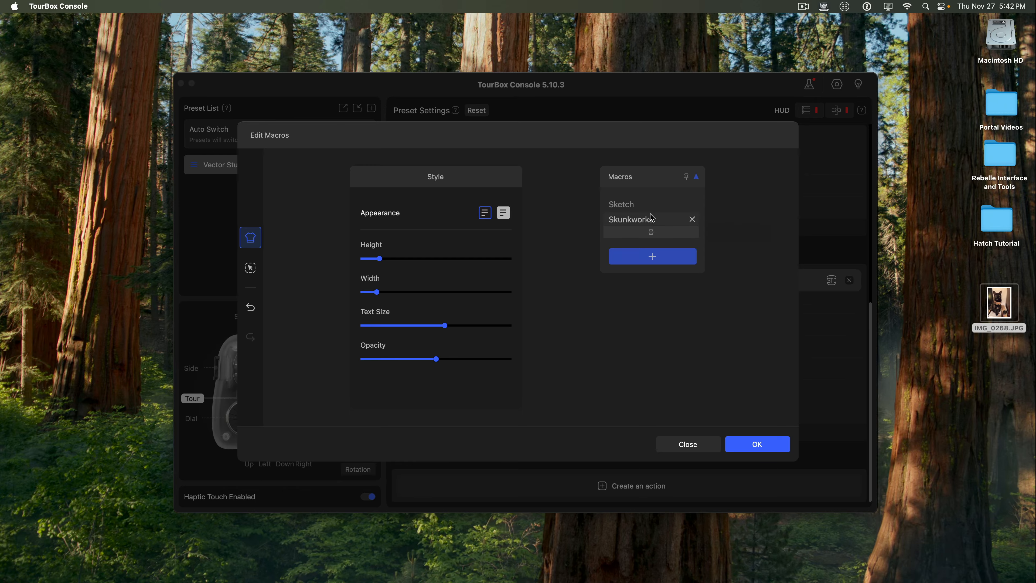
pyautogui.click(651, 232)
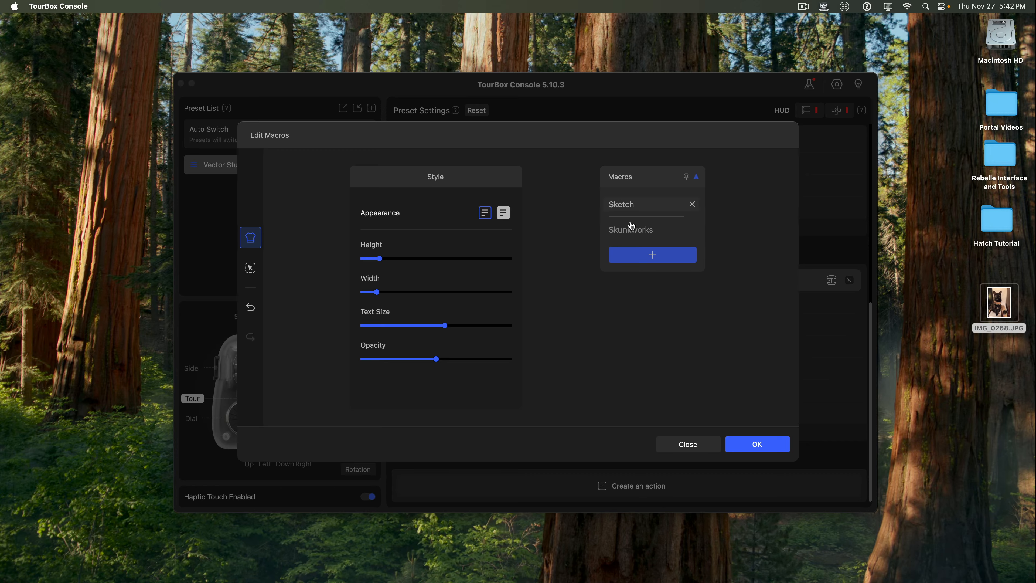
pyautogui.moveTo(646, 231)
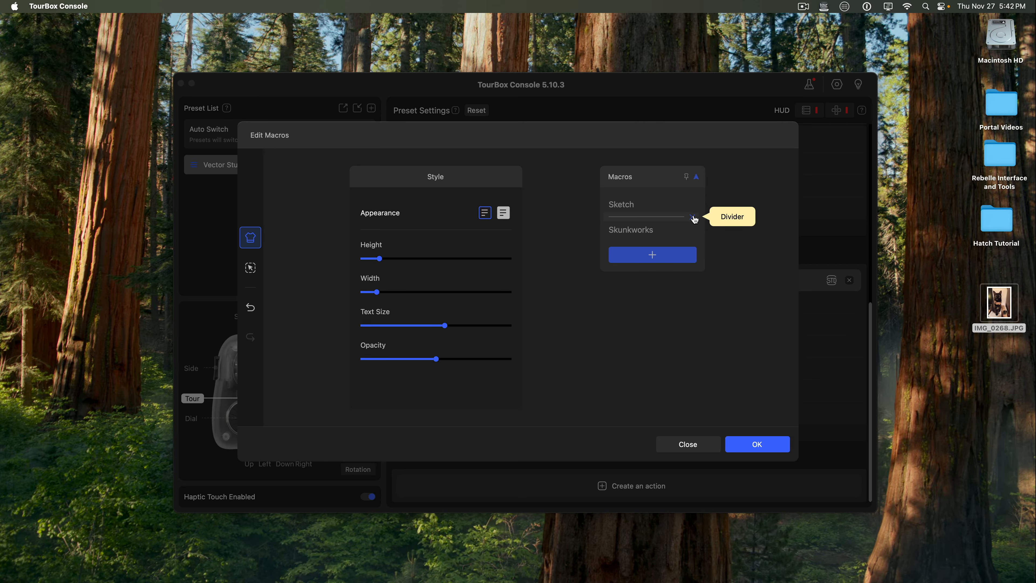
pyautogui.click(694, 218)
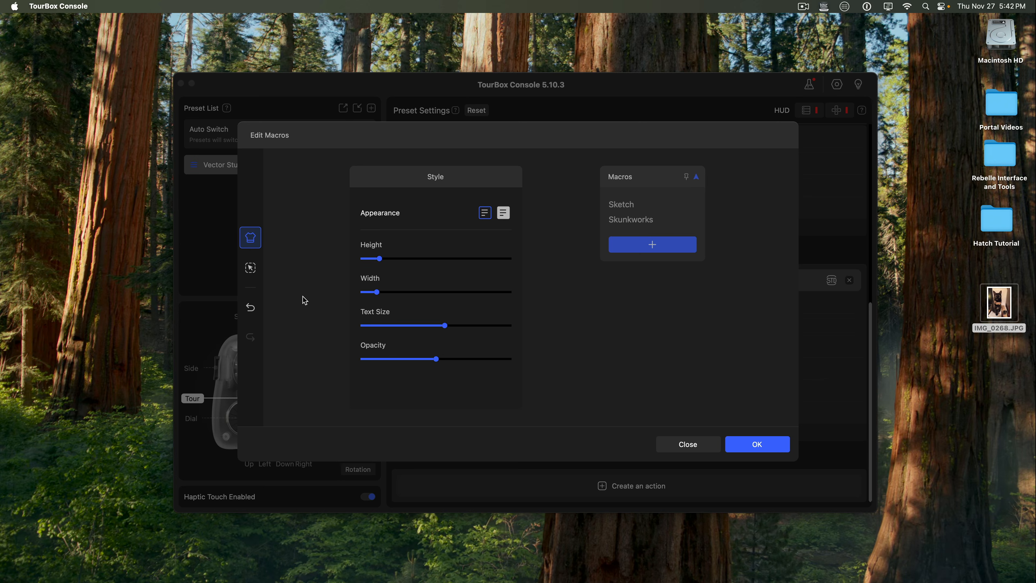
# - Set the Macros TourMenu to be called out at the upper-left of the mouse pointer, then save and close the Tour button's settings
pyautogui.click(251, 273)
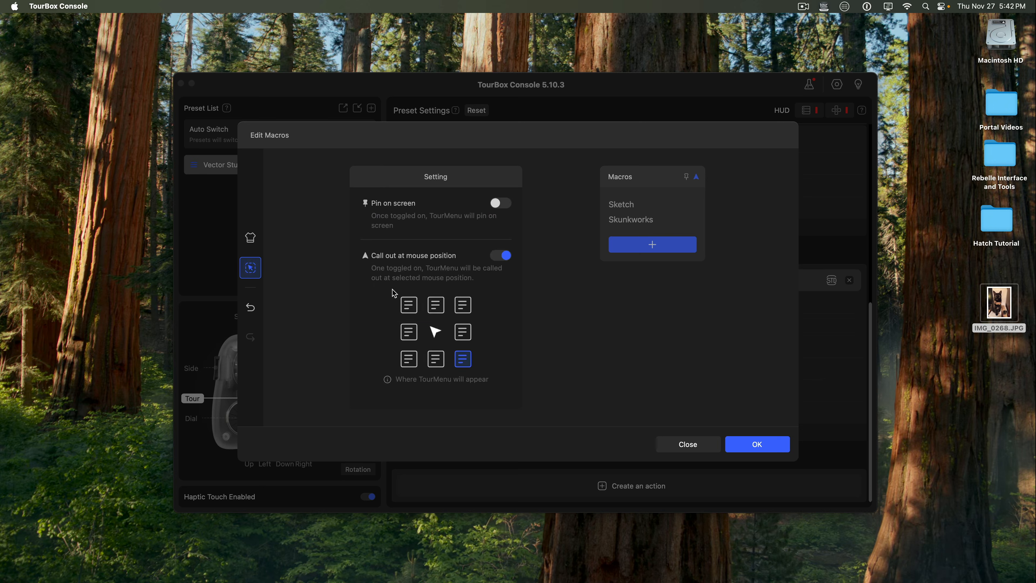
pyautogui.click(411, 310)
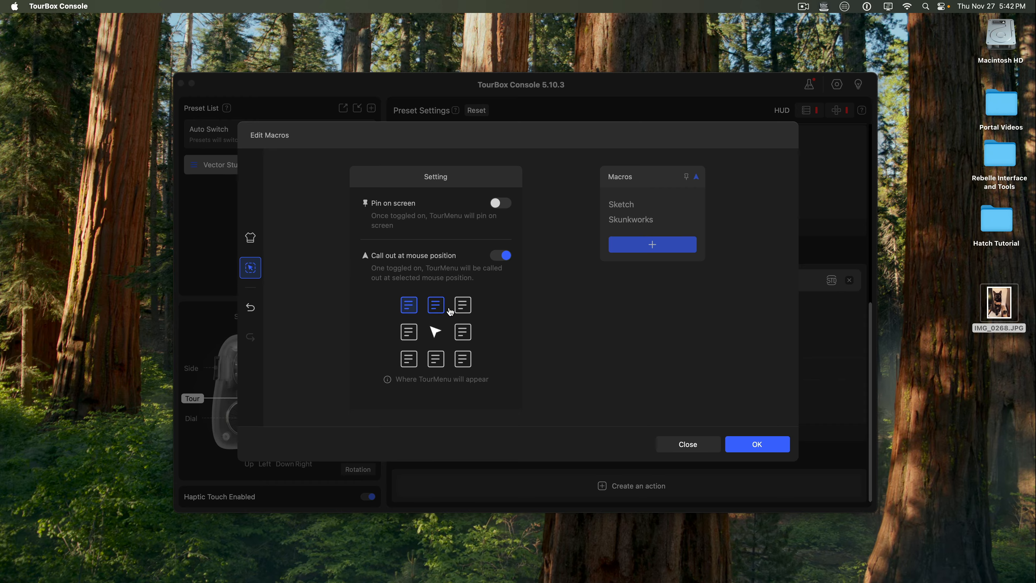
pyautogui.click(463, 359)
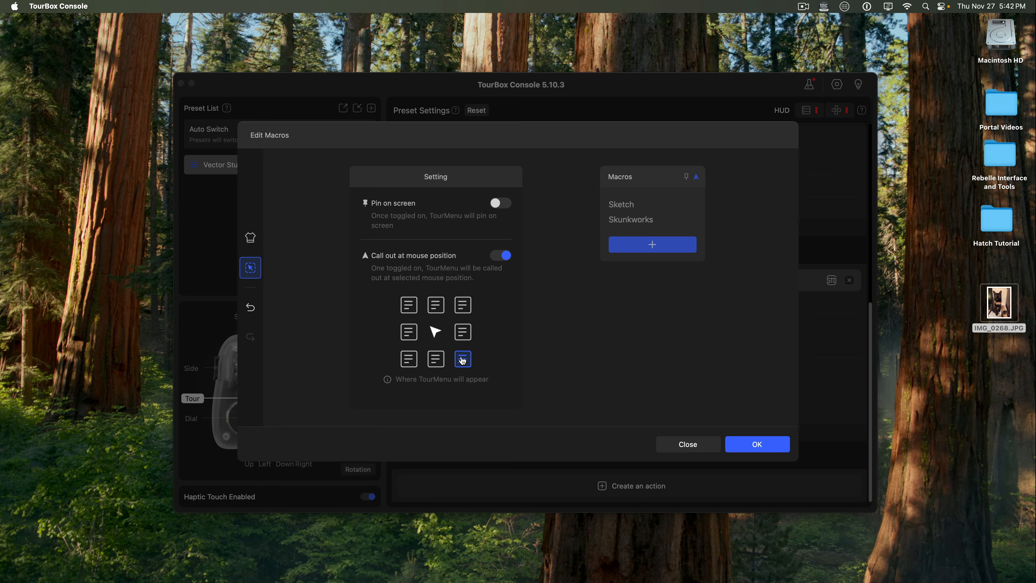
pyautogui.click(409, 310)
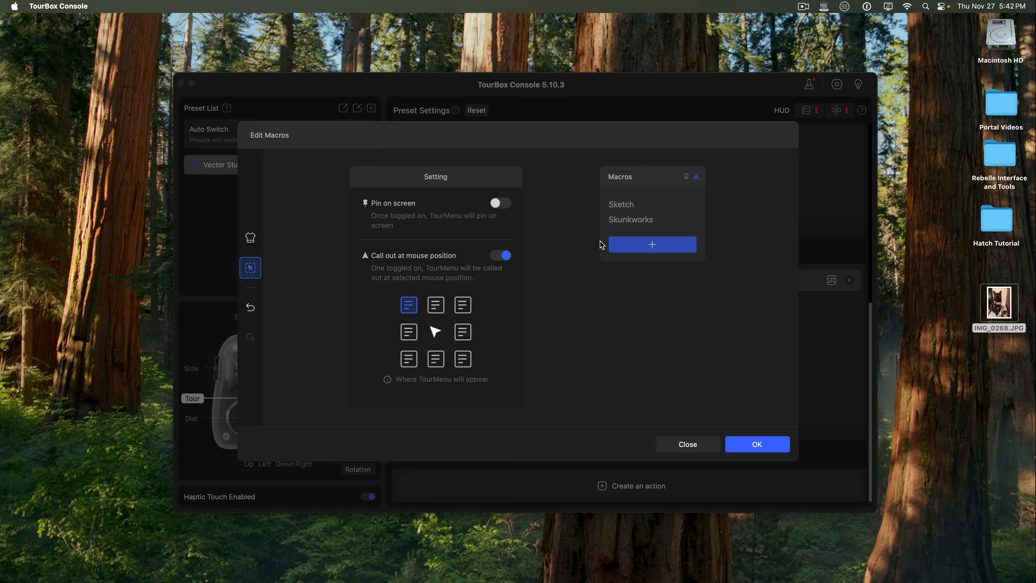
pyautogui.click(252, 244)
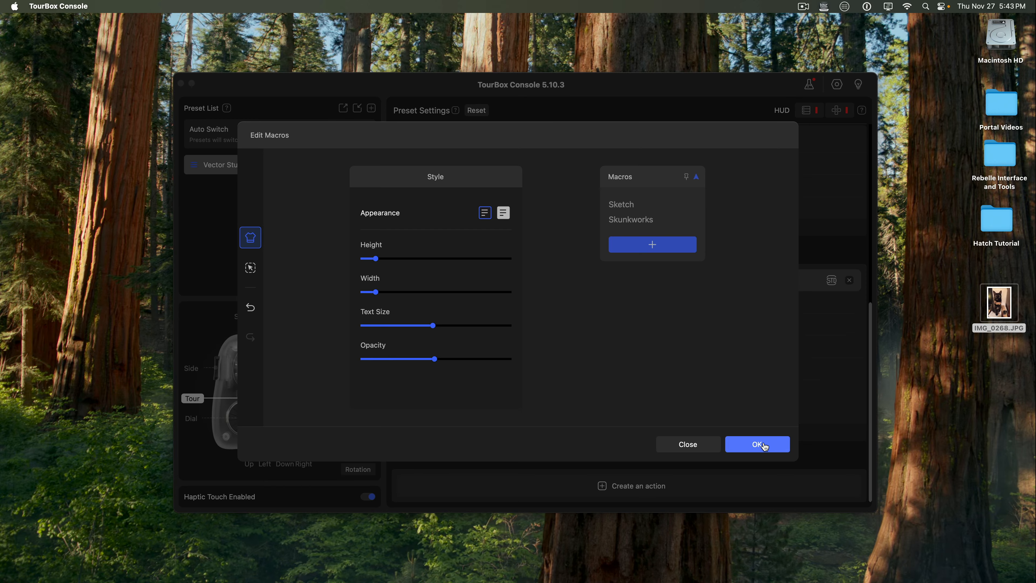
pyautogui.click(748, 443)
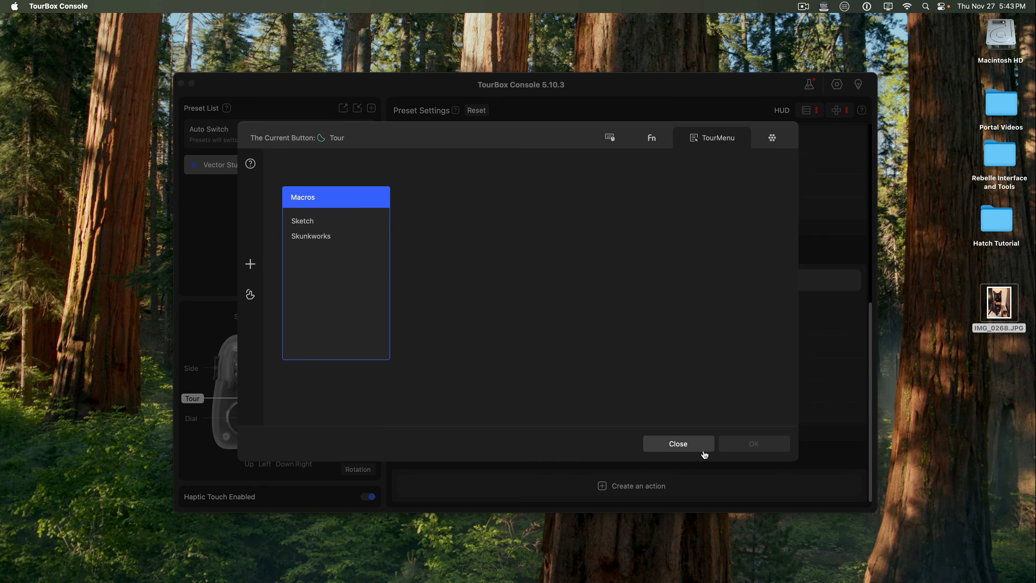
pyautogui.click(693, 446)
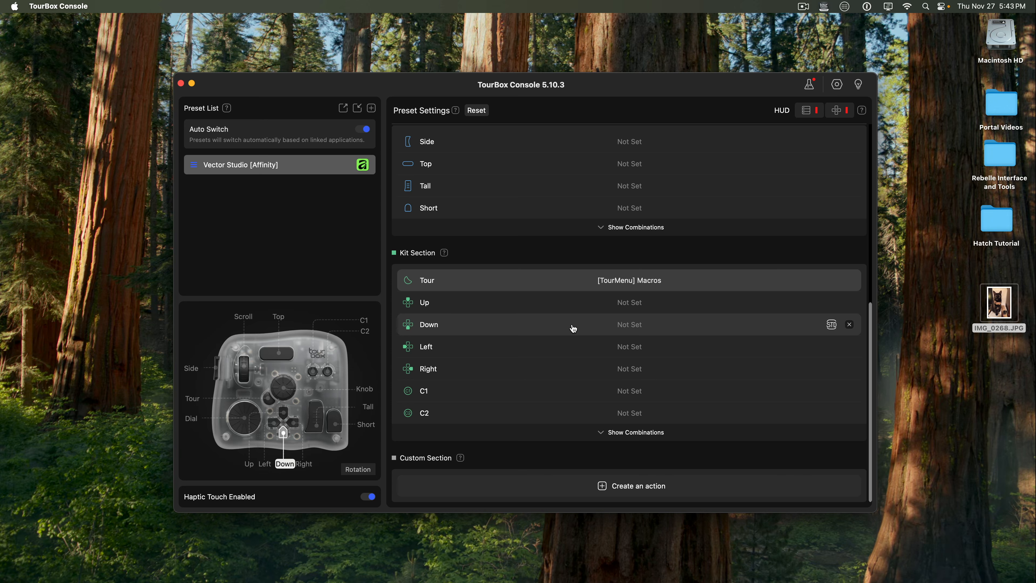
# - Switch to Affinity and call up the Macros TourMenu in the cat document
pyautogui.press('super+Tab')
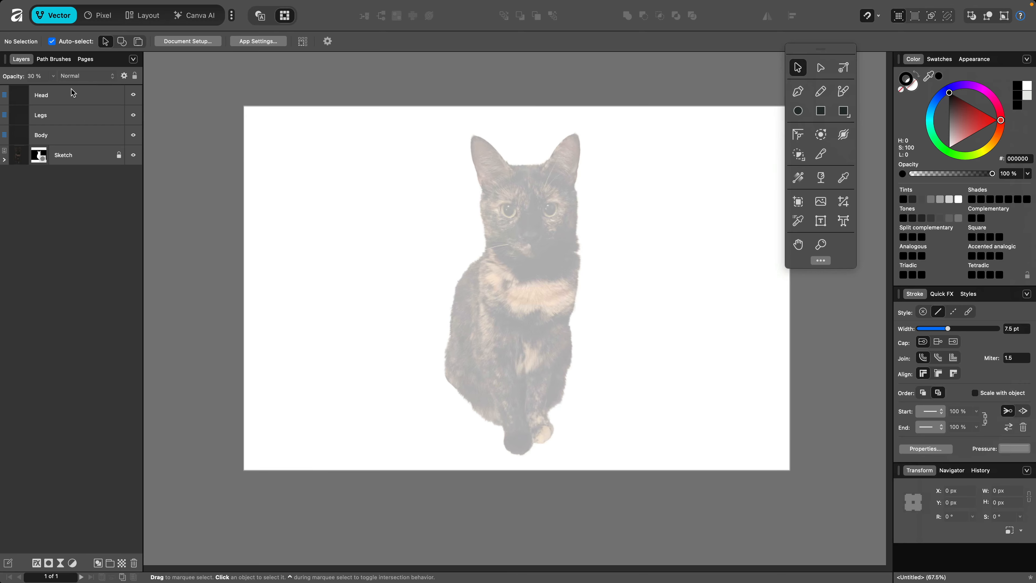
pyautogui.press('F1')
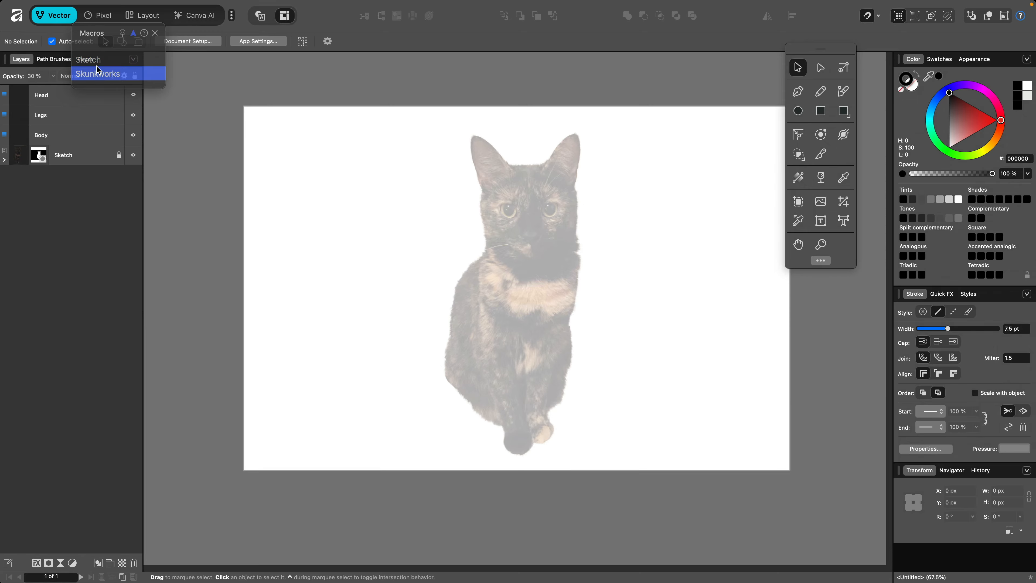